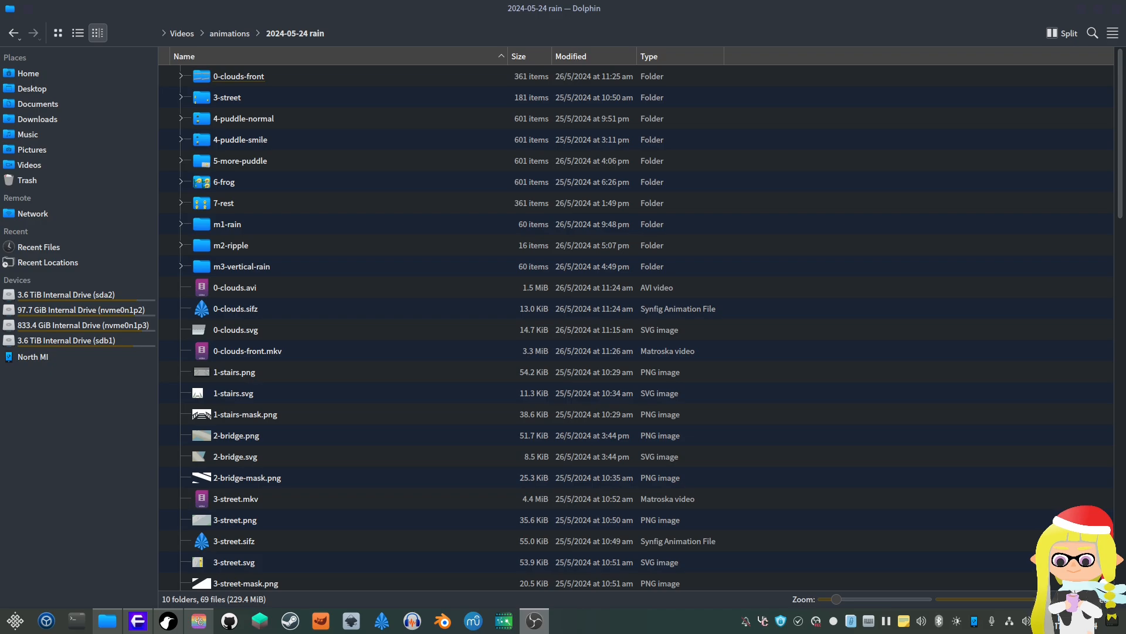
Step: Browse the files in the 2024-05-24 rain animation folder
{"action": "left_click", "coordinate": [330, 5]}
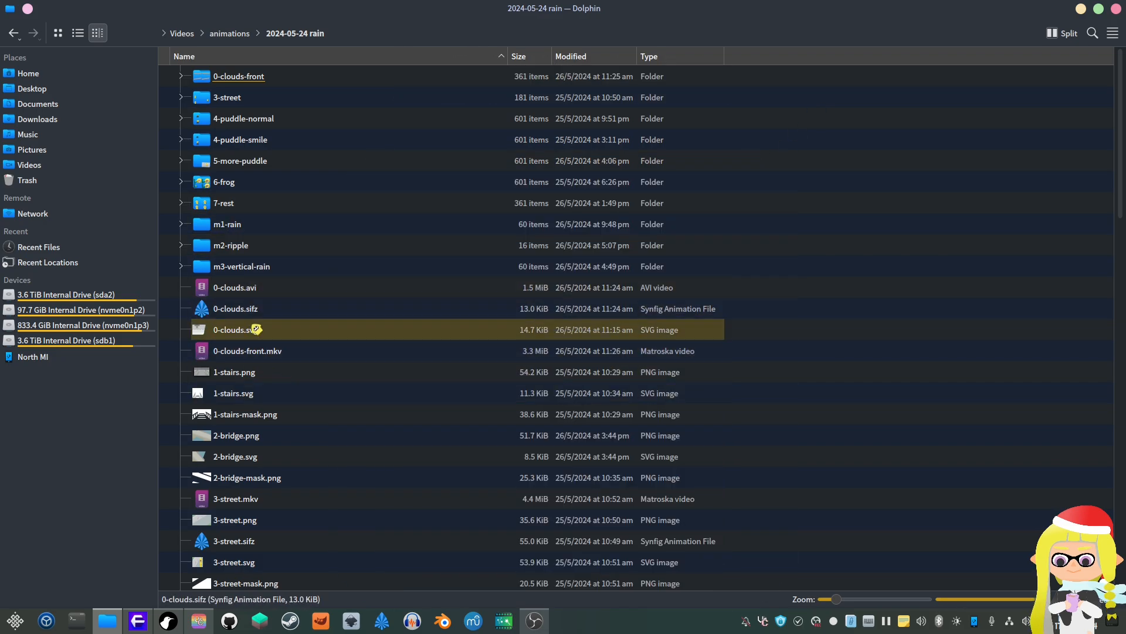
{"action": "scroll", "coordinate": [292, 389], "scroll_direction": "down", "scroll_amount": 2}
{"action": "scroll", "coordinate": [318, 441], "scroll_direction": "down", "scroll_amount": 2}
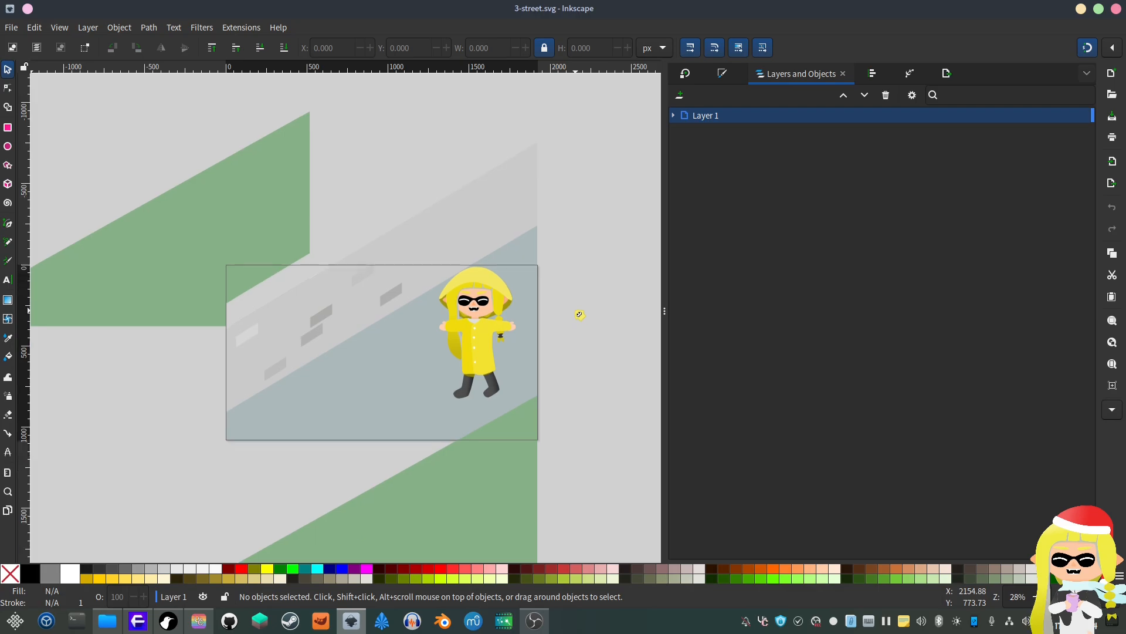
Step: Zoom around the 3-street drawing and switch to the node editing tool
{"action": "scroll", "coordinate": [559, 334], "scroll_direction": "up", "scroll_amount": 3}
{"action": "scroll", "coordinate": [556, 339], "scroll_direction": "down", "scroll_amount": 1}
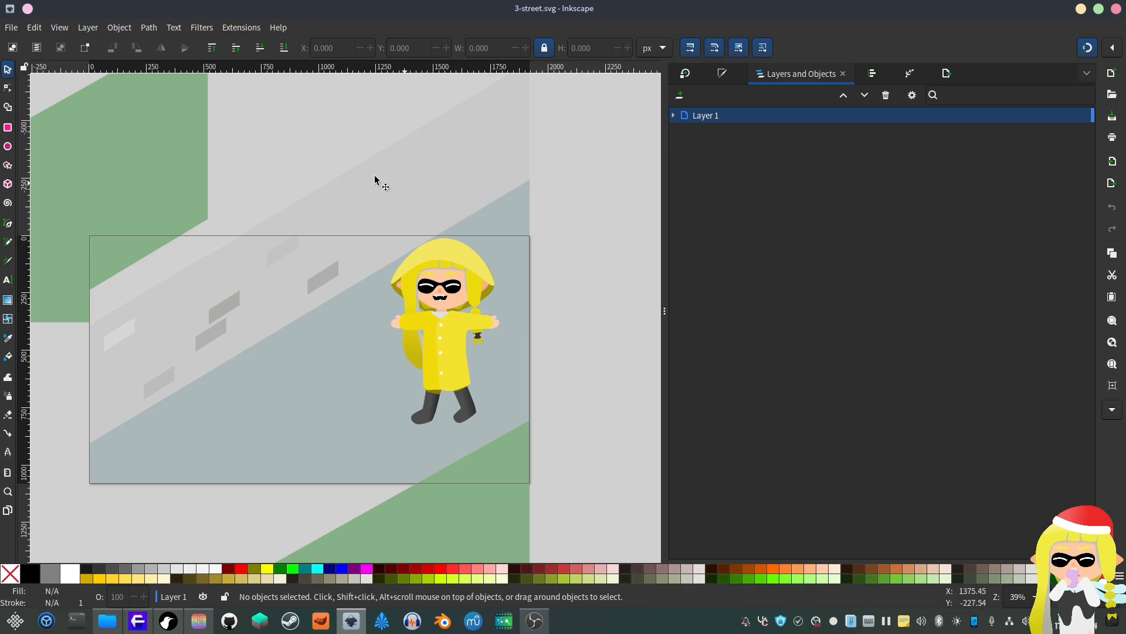
{"action": "key", "text": "n"}
{"action": "scroll", "coordinate": [510, 275], "scroll_direction": "up", "scroll_amount": 1, "text": "ctrl"}
{"action": "scroll", "coordinate": [493, 244], "scroll_direction": "down", "scroll_amount": 2}
{"action": "scroll", "coordinate": [496, 234], "scroll_direction": "up", "scroll_amount": 1}
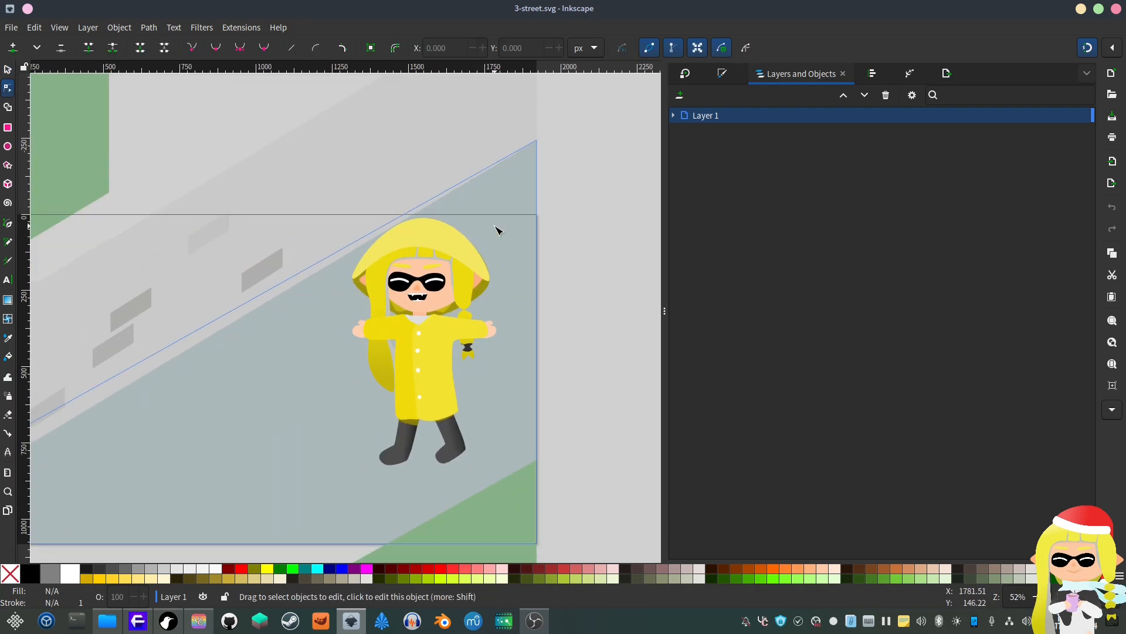
Step: Select the sidewalk shape, drag its top-right node and undo the move
{"action": "left_click", "coordinate": [491, 196]}
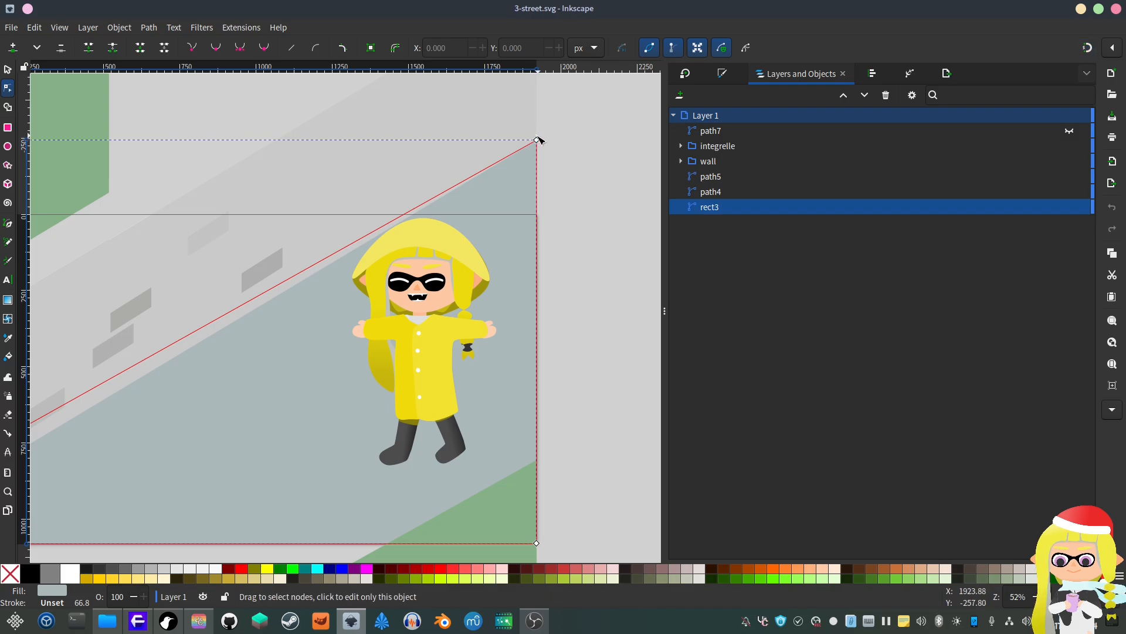
{"action": "left_click_drag", "start_coordinate": [536, 141], "coordinate": [477, 134]}
{"action": "key", "text": "ctrl+z"}
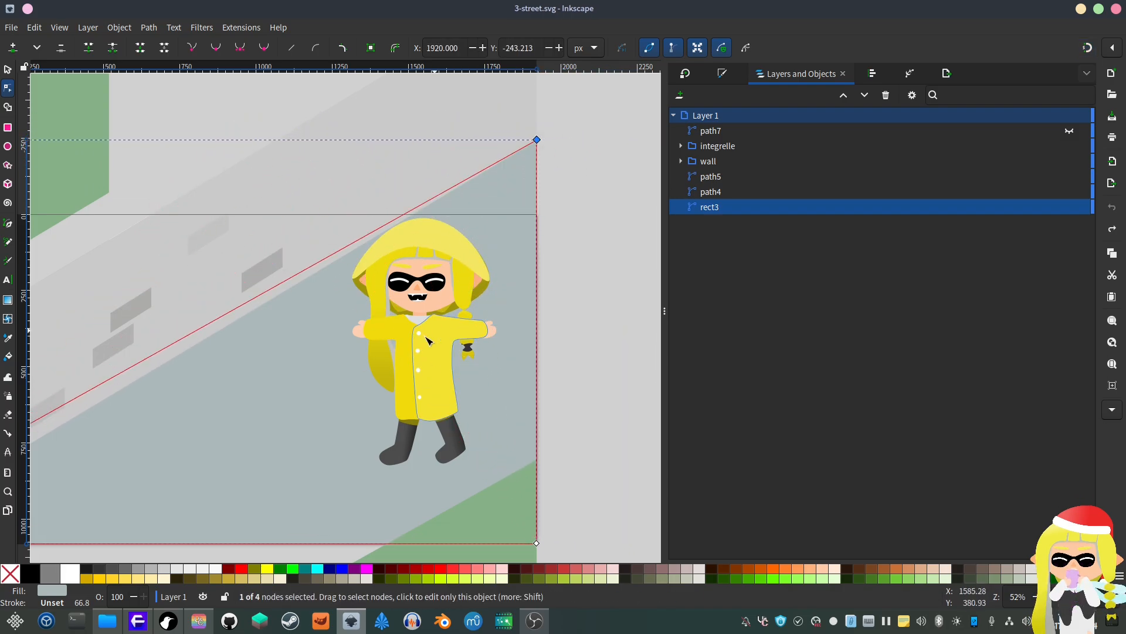
Step: Zoom in and select the character's hair path and one of its nodes for inspection
{"action": "scroll", "coordinate": [439, 293], "scroll_direction": "up", "scroll_amount": 2}
{"action": "scroll", "coordinate": [476, 271], "scroll_direction": "up", "scroll_amount": 2}
{"action": "left_click", "coordinate": [503, 246]}
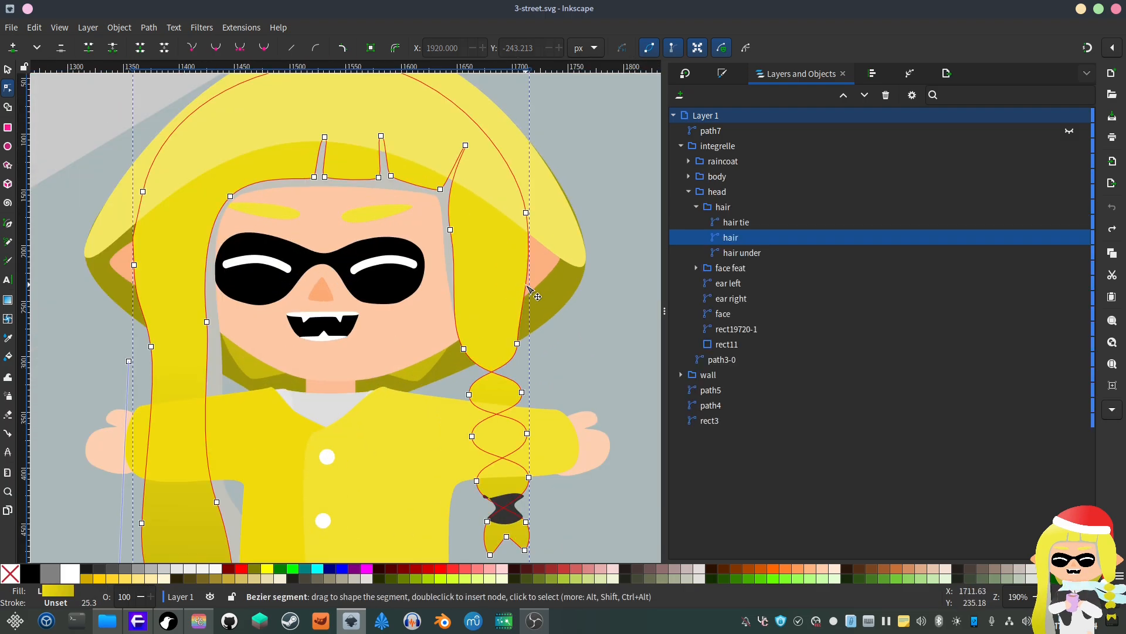
{"action": "scroll", "coordinate": [516, 251], "scroll_direction": "down", "scroll_amount": 3}
{"action": "left_click", "coordinate": [526, 257]}
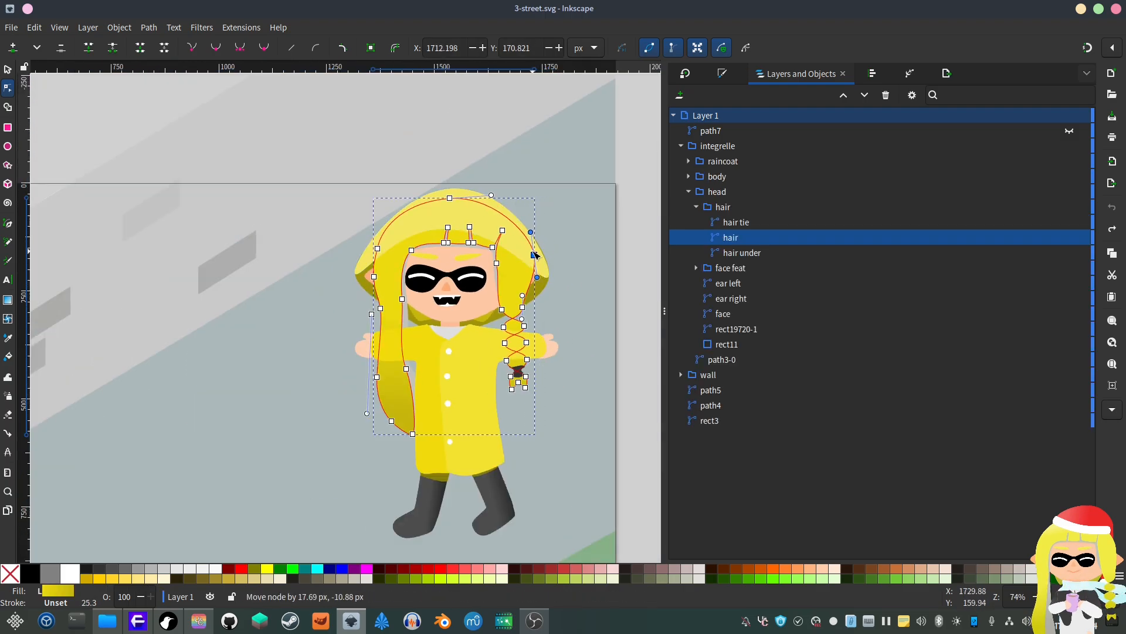
{"action": "scroll", "coordinate": [619, 232], "scroll_direction": "down", "scroll_amount": 2}
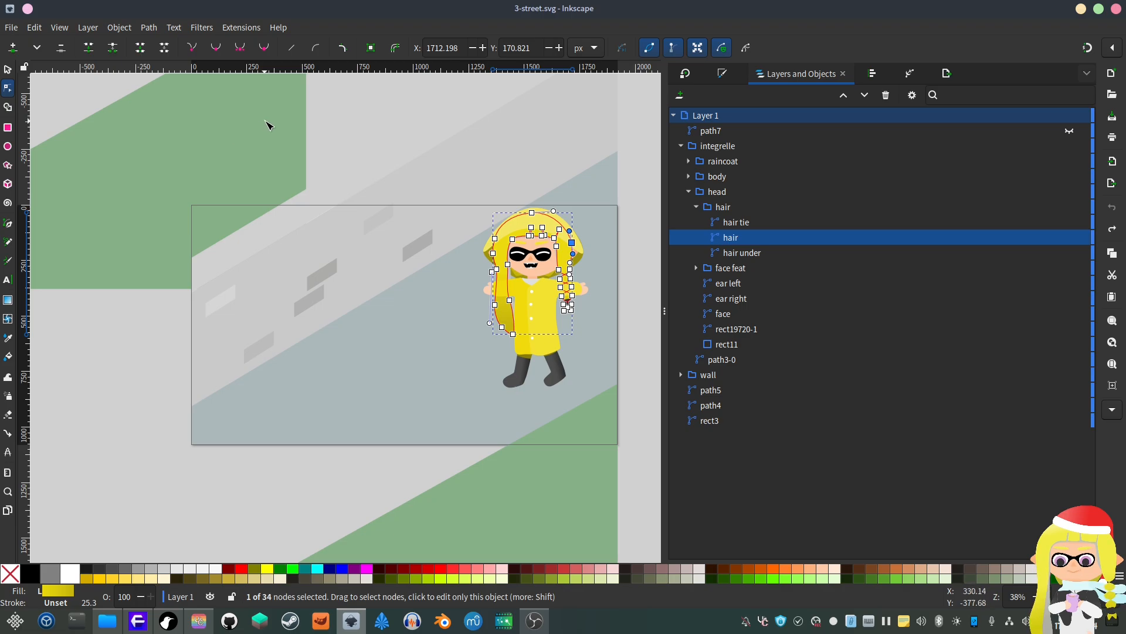
Step: Switch back to the file manager and browse the folder listing
{"action": "scroll", "coordinate": [610, 271], "scroll_direction": "up", "scroll_amount": 2}
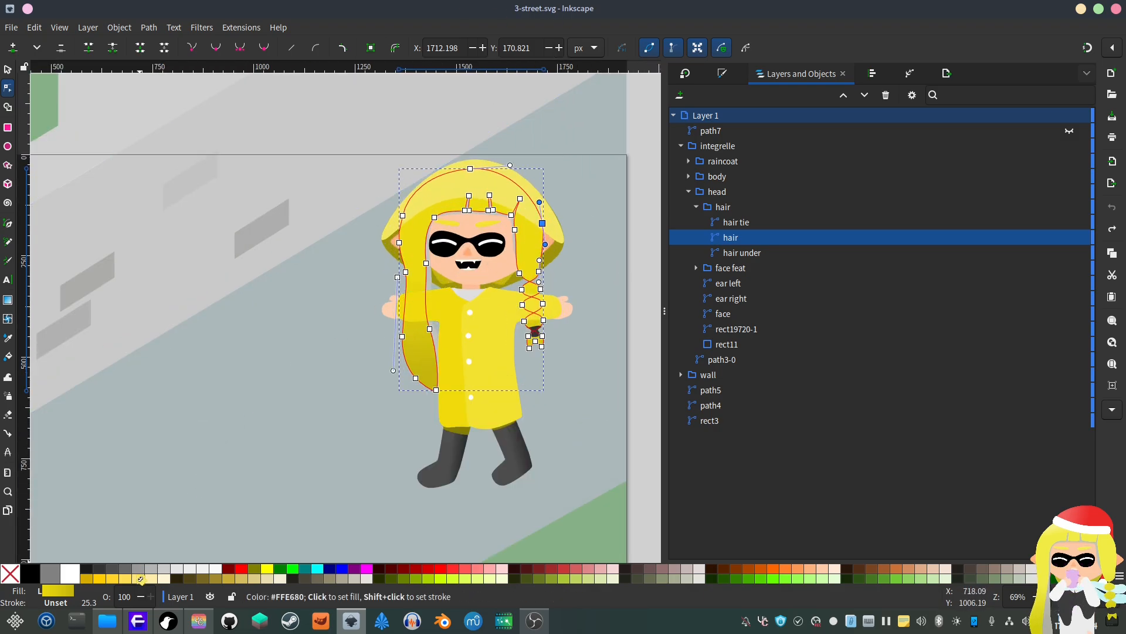
{"action": "left_click", "coordinate": [108, 621]}
{"action": "scroll", "coordinate": [560, 257], "scroll_direction": "up", "scroll_amount": 3}
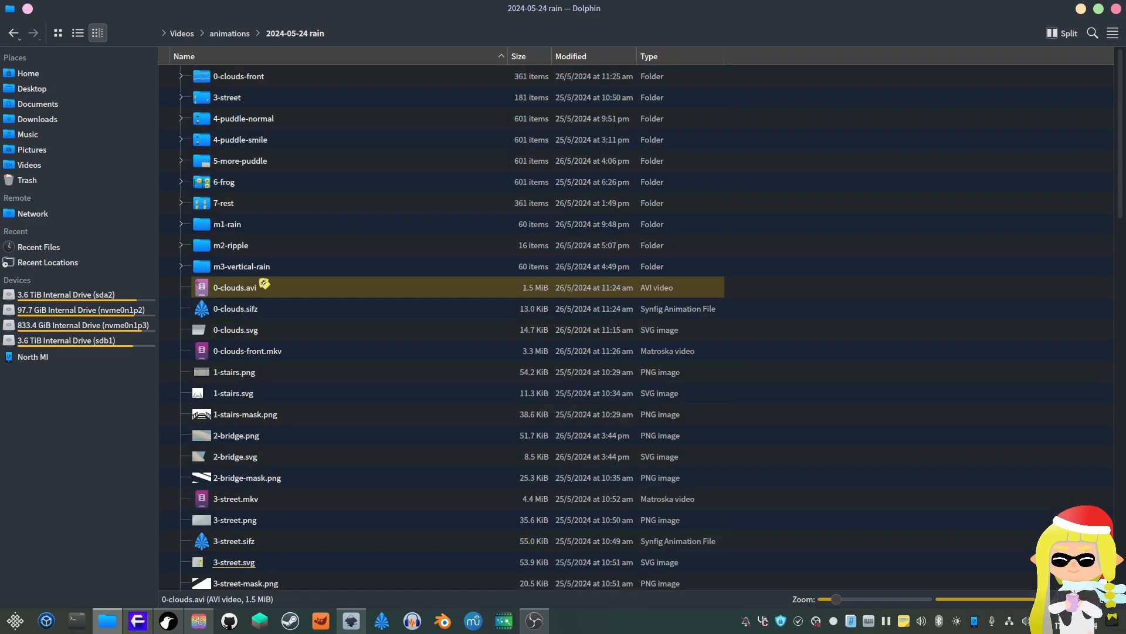
{"action": "scroll", "coordinate": [314, 399], "scroll_direction": "down", "scroll_amount": 2}
{"action": "scroll", "coordinate": [354, 372], "scroll_direction": "up", "scroll_amount": 2}
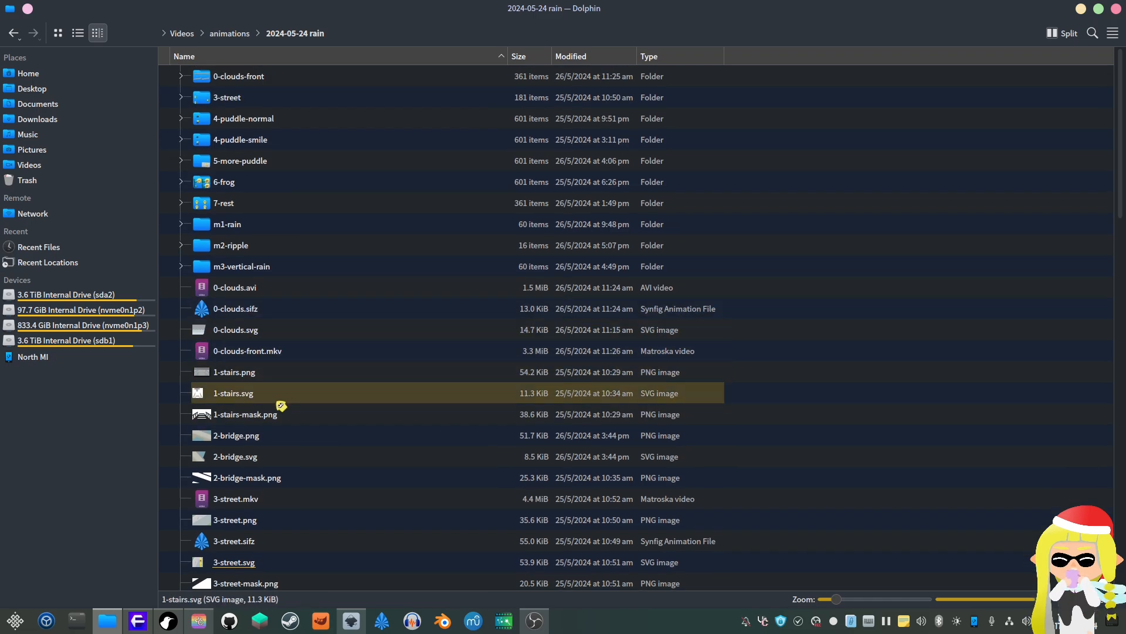
{"action": "scroll", "coordinate": [329, 395], "scroll_direction": "down", "scroll_amount": 3}
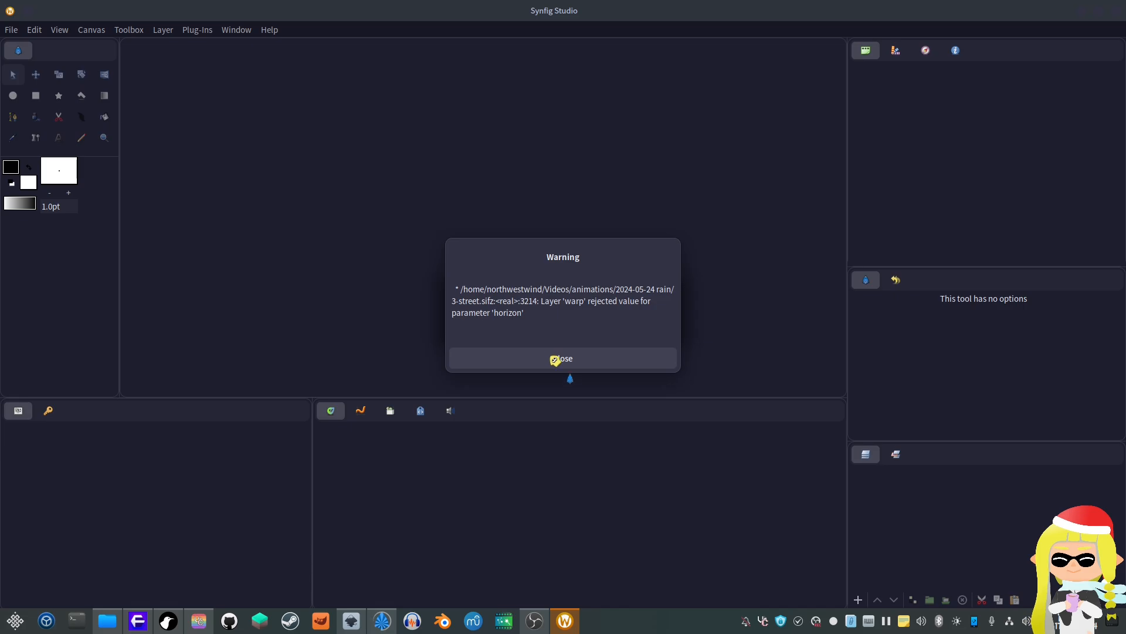
Step: Dismiss the warning on opening 3-street.sifz, then scrub and play the animation
{"action": "left_click", "coordinate": [555, 360]}
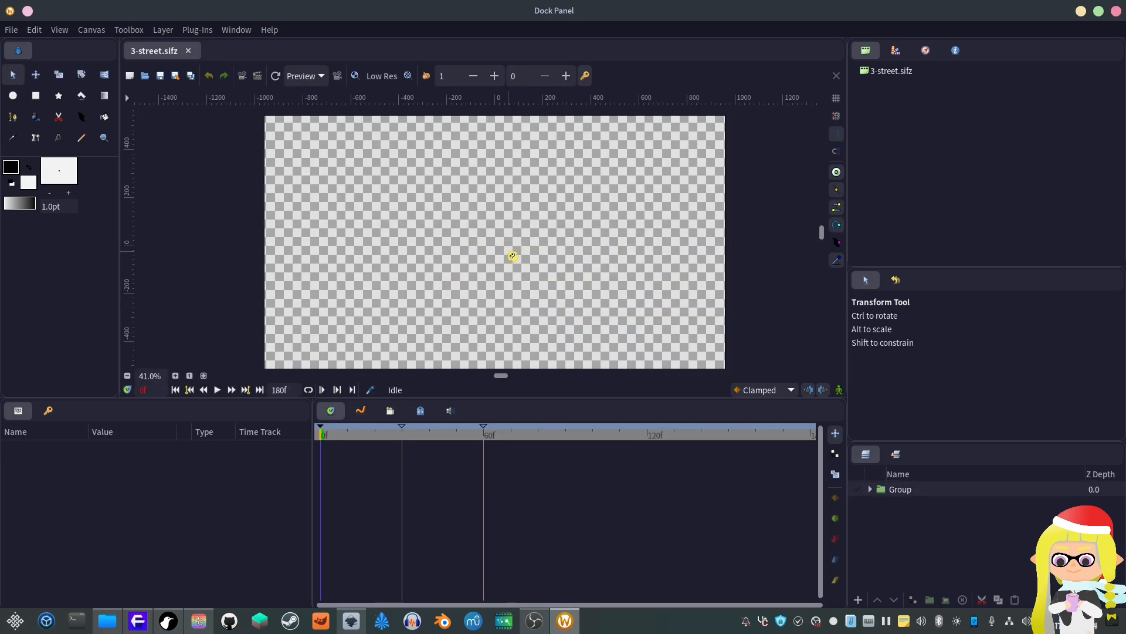
{"action": "scroll", "coordinate": [555, 281], "scroll_direction": "down", "scroll_amount": 1}
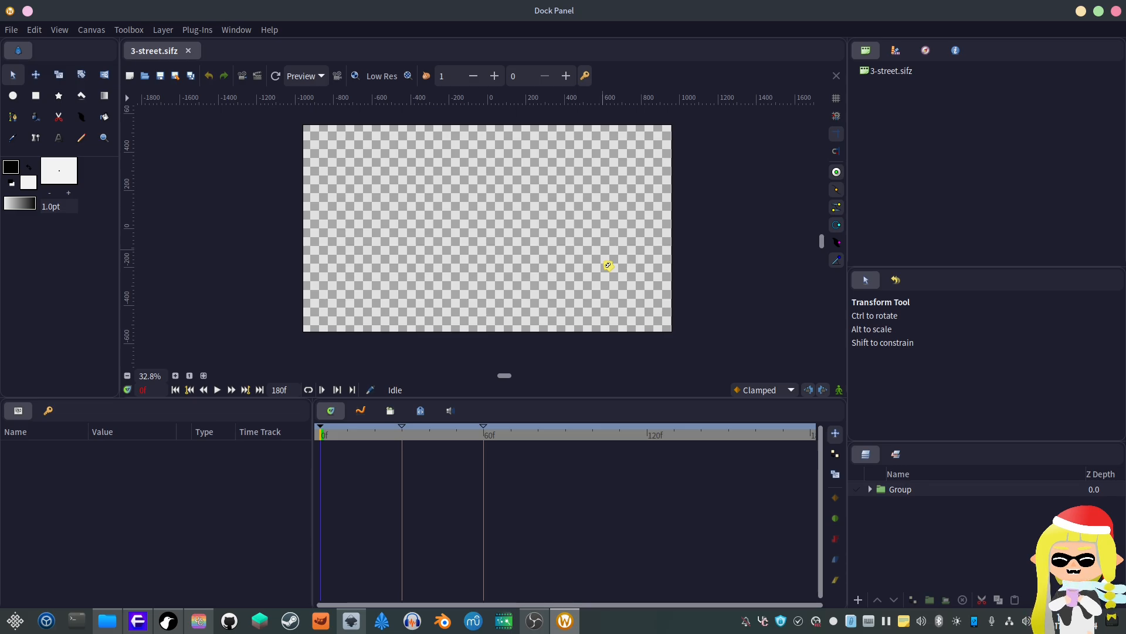
{"action": "left_click_drag", "start_coordinate": [317, 434], "coordinate": [342, 437]}
{"action": "left_click", "coordinate": [218, 390]}
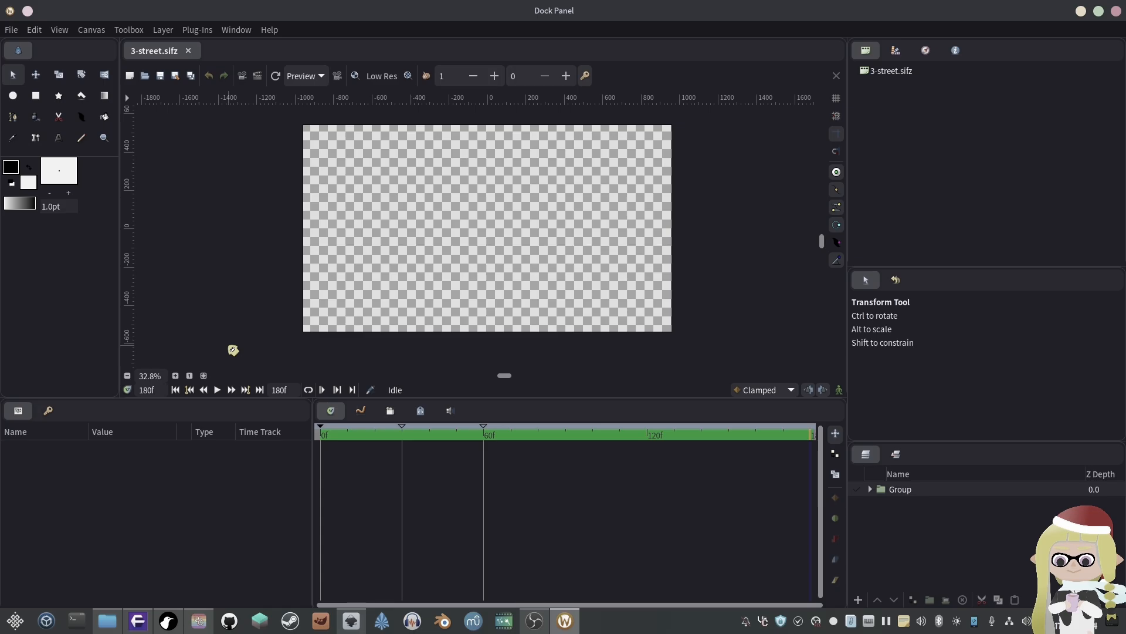
{"action": "left_click_drag", "start_coordinate": [553, 428], "coordinate": [590, 425]}
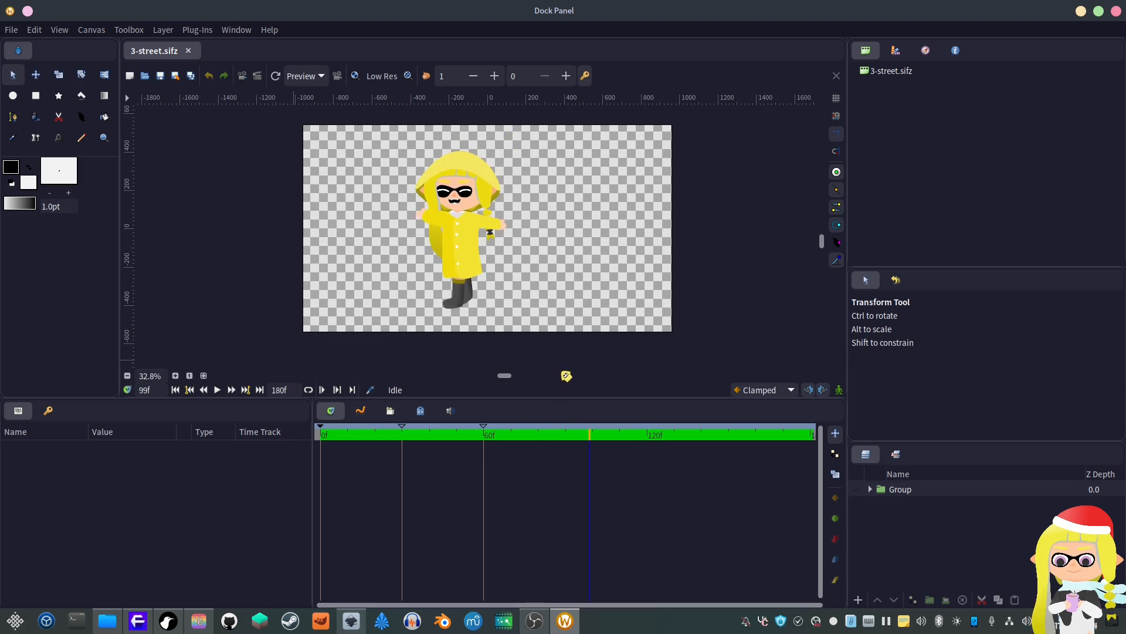
Step: Zoom into the character and select the hair layer to inspect its spline vertices
{"action": "scroll", "coordinate": [506, 229], "scroll_direction": "up", "scroll_amount": 4}
{"action": "left_click", "coordinate": [484, 188]}
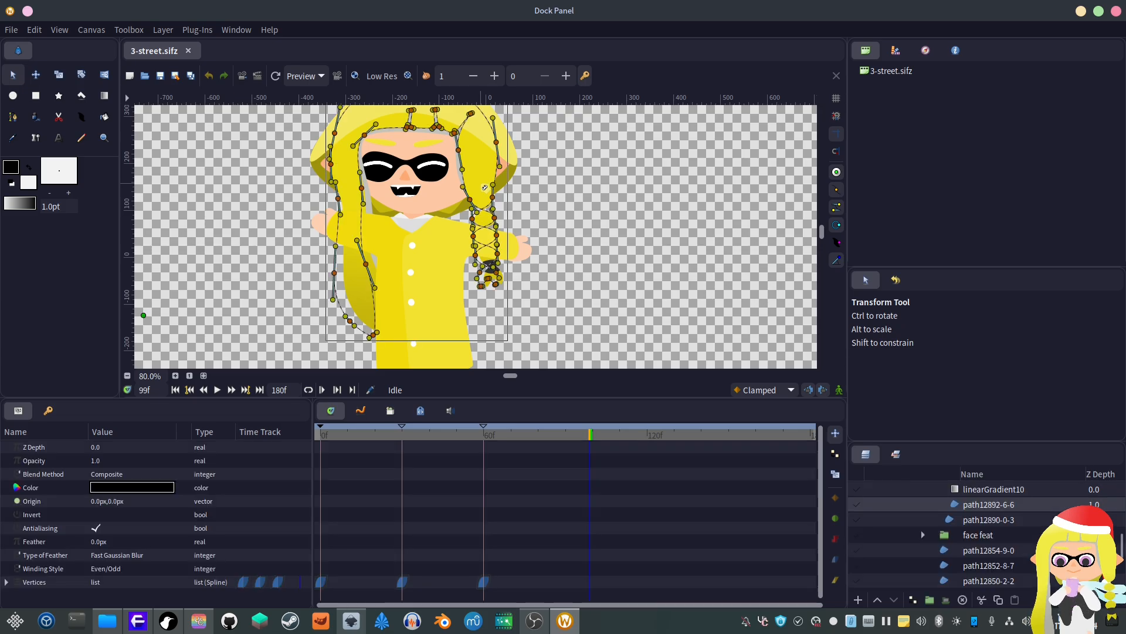
{"action": "scroll", "coordinate": [514, 289], "scroll_direction": "up", "scroll_amount": 2}
{"action": "scroll", "coordinate": [518, 295], "scroll_direction": "down", "scroll_amount": 4}
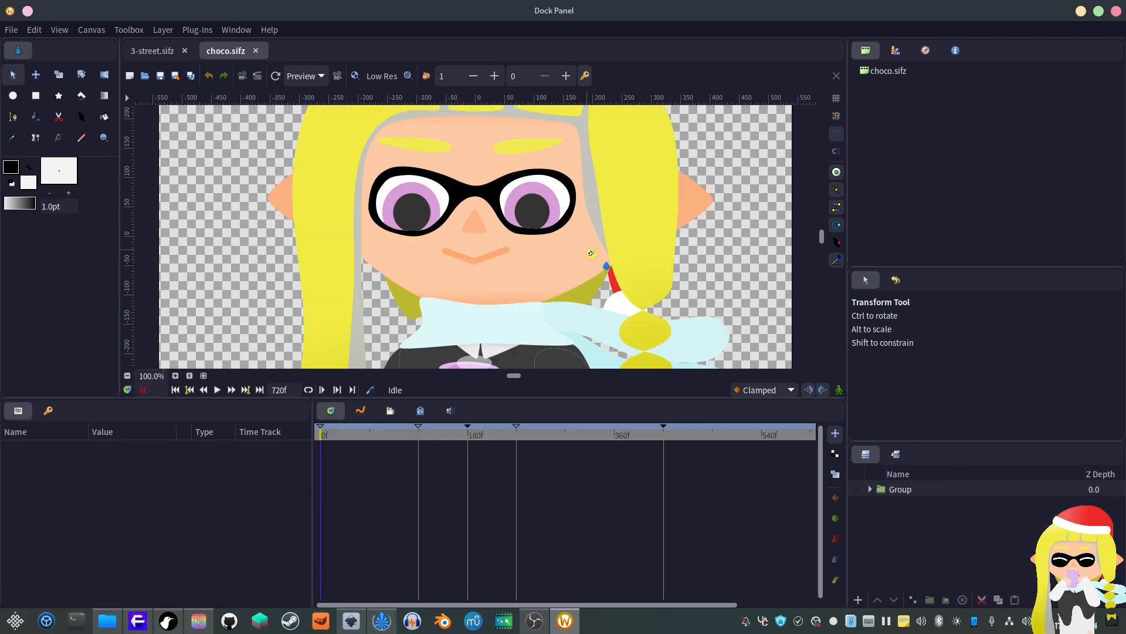
{"action": "scroll", "coordinate": [591, 253], "scroll_direction": "down", "scroll_amount": 4}
{"action": "scroll", "coordinate": [685, 274], "scroll_direction": "down", "scroll_amount": 1}
{"action": "scroll", "coordinate": [707, 269], "scroll_direction": "up", "scroll_amount": 1}
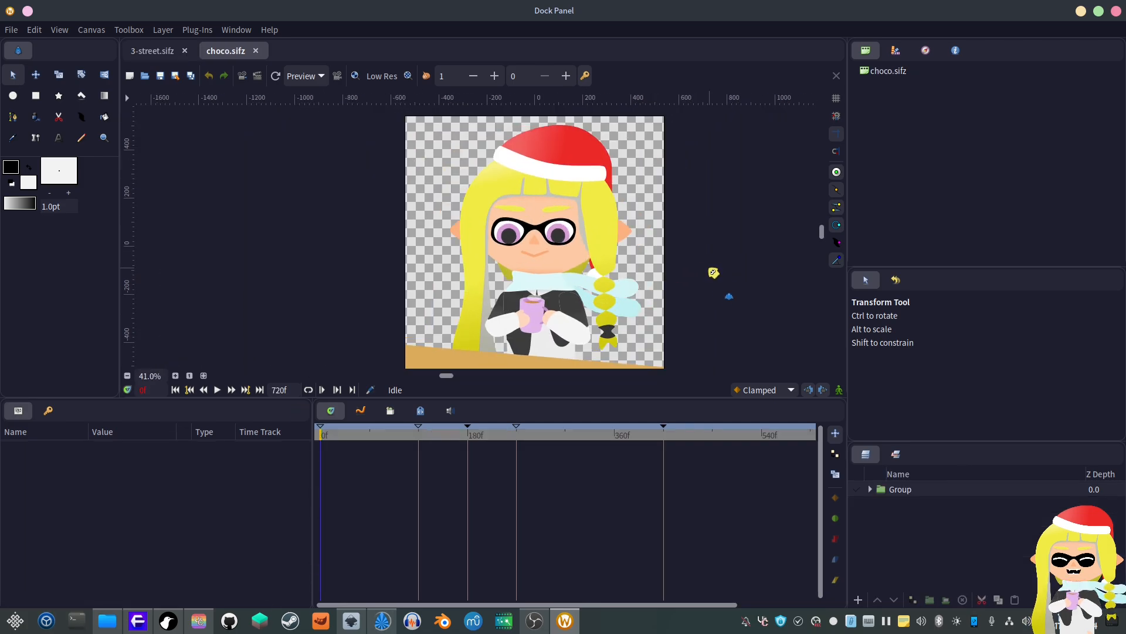
Step: Play the choco.sifz animation
{"action": "scroll", "coordinate": [689, 269], "scroll_direction": "right", "scroll_amount": 3}
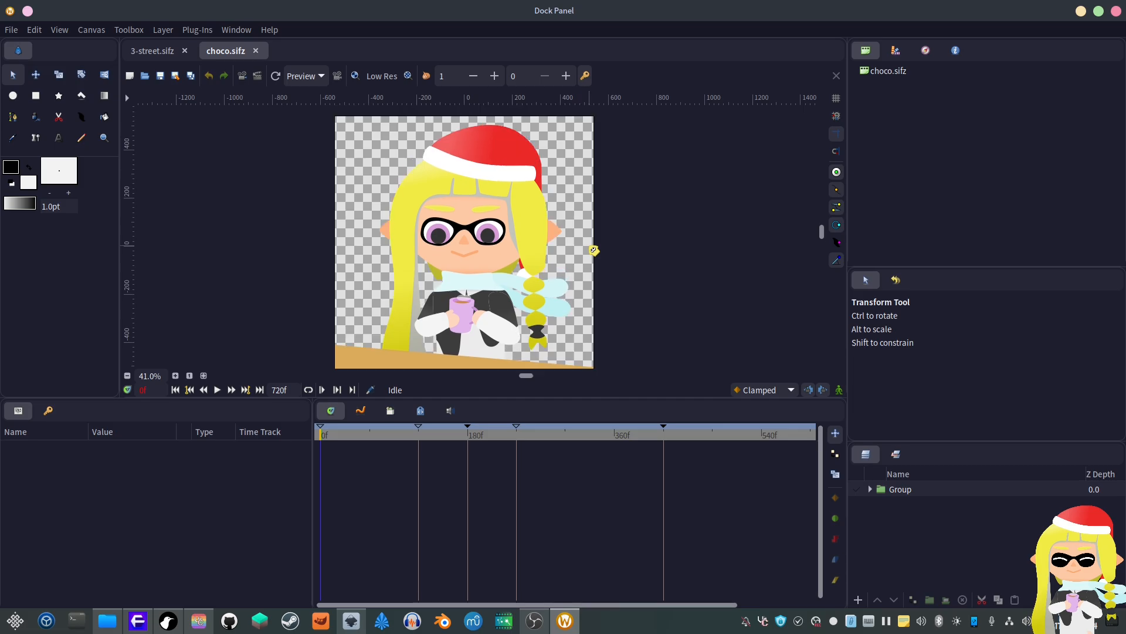
{"action": "scroll", "coordinate": [593, 250], "scroll_direction": "down", "scroll_amount": 1}
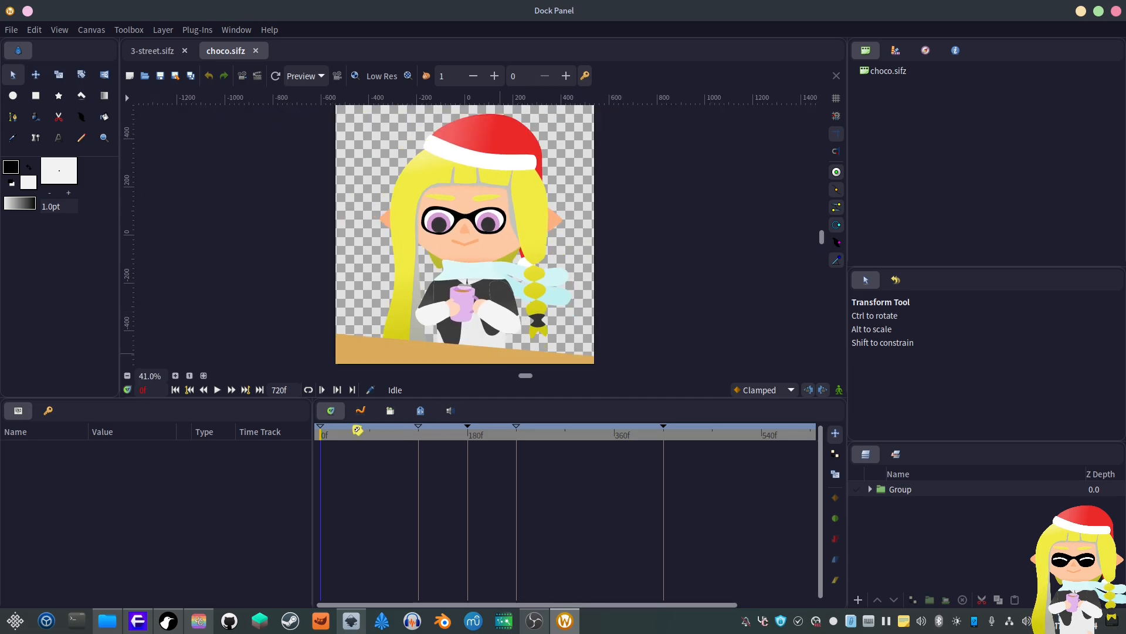
{"action": "key", "text": "space"}
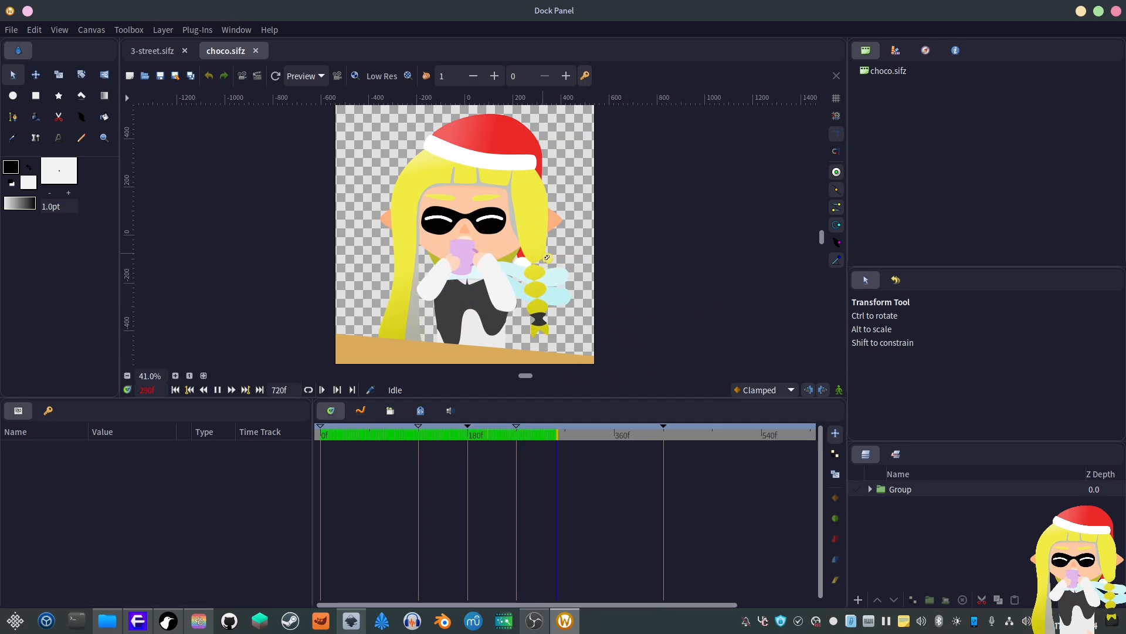
Step: Select the hair layer and scrub the timeline to frame 60
{"action": "left_click", "coordinate": [541, 243]}
{"action": "scroll", "coordinate": [541, 243], "scroll_direction": "up", "scroll_amount": 2}
{"action": "left_click_drag", "start_coordinate": [321, 435], "coordinate": [373, 438]}
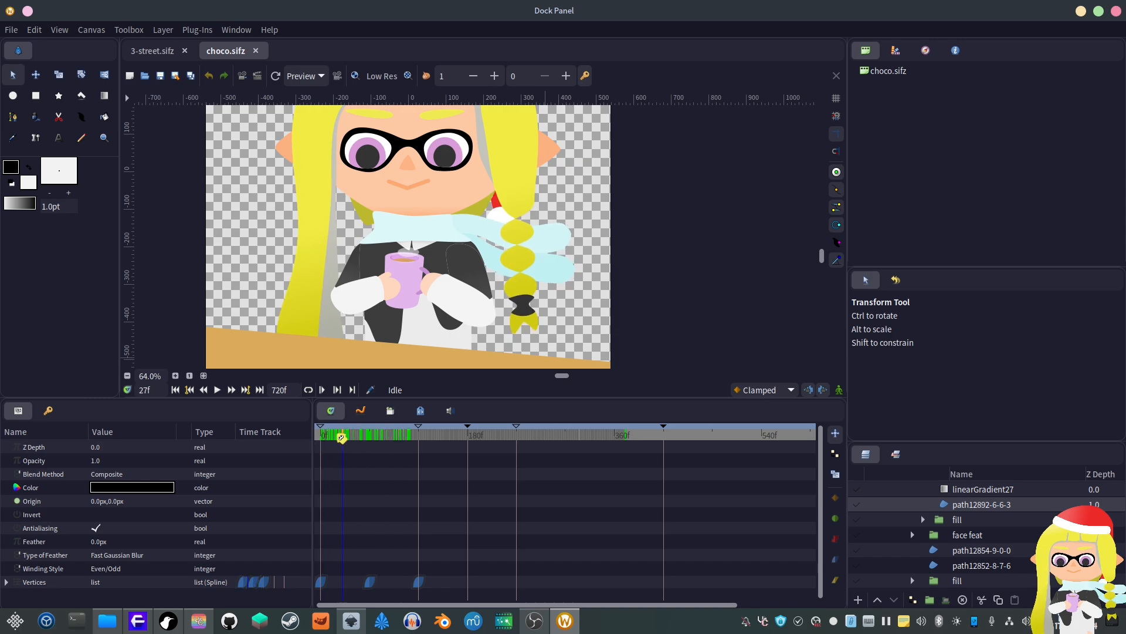
{"action": "left_click", "coordinate": [420, 448]}
{"action": "left_click", "coordinate": [376, 447]}
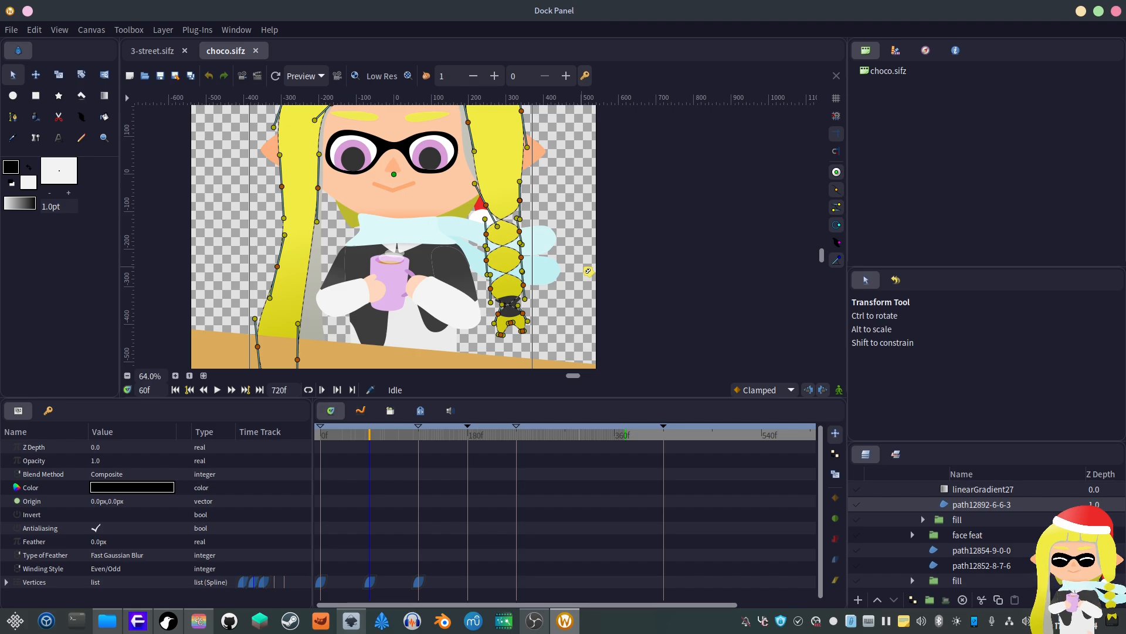
{"action": "scroll", "coordinate": [595, 237], "scroll_direction": "up", "scroll_amount": 2}
{"action": "scroll", "coordinate": [597, 237], "scroll_direction": "down", "scroll_amount": 3}
{"action": "scroll", "coordinate": [577, 258], "scroll_direction": "up", "scroll_amount": 2}
{"action": "scroll", "coordinate": [575, 259], "scroll_direction": "down", "scroll_amount": 1}
{"action": "scroll", "coordinate": [576, 259], "scroll_direction": "up", "scroll_amount": 1}
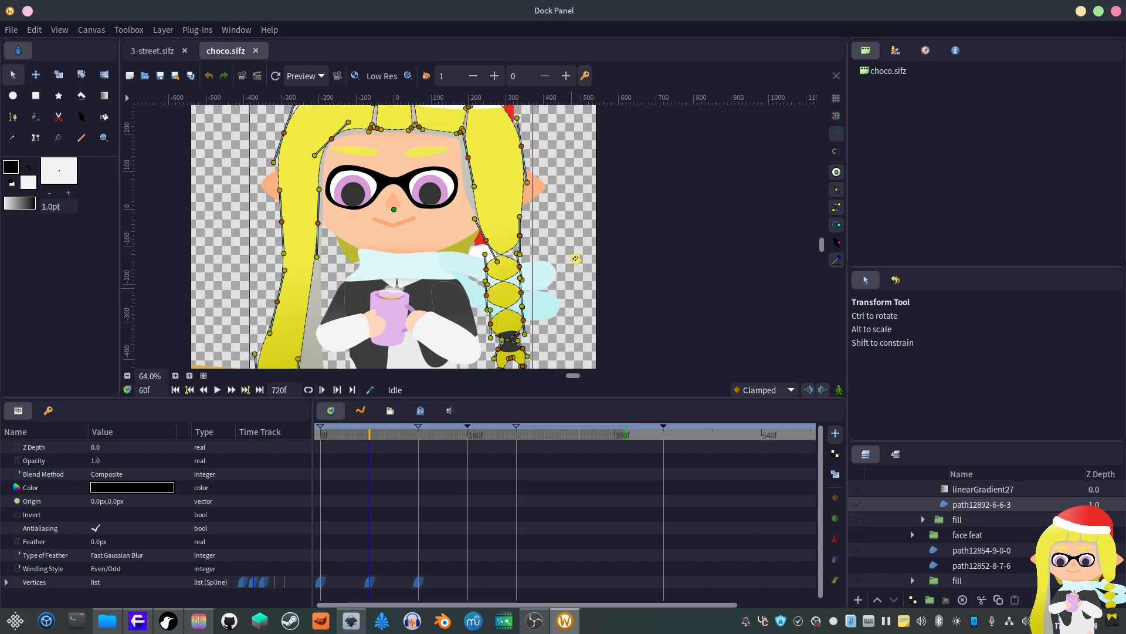
{"action": "scroll", "coordinate": [564, 217], "scroll_direction": "down", "scroll_amount": 1}
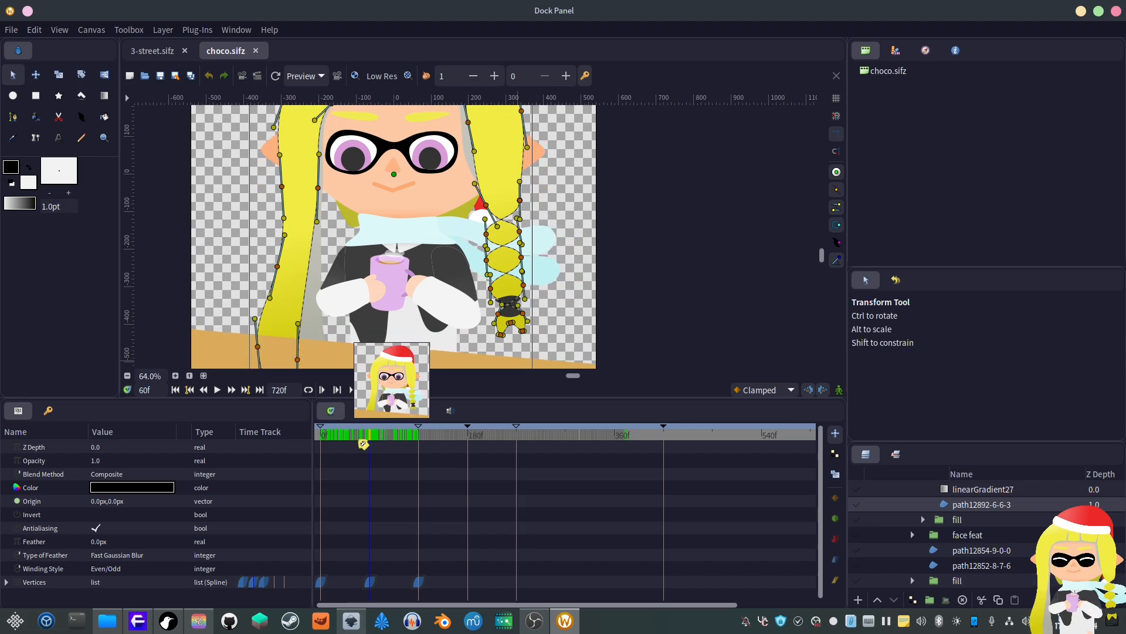
{"action": "scroll", "coordinate": [568, 327], "scroll_direction": "down", "scroll_amount": 1}
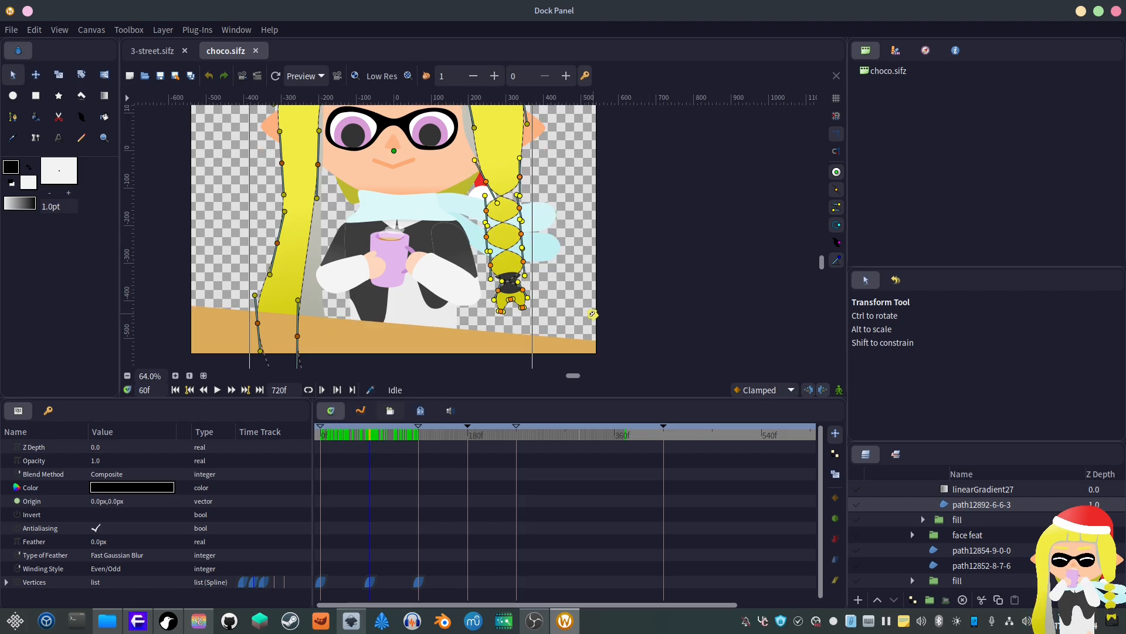
Step: Scrub through the opening frames of the timeline and play the animation again
{"action": "left_click_drag", "start_coordinate": [348, 438], "coordinate": [257, 433]}
{"action": "left_click", "coordinate": [372, 437]}
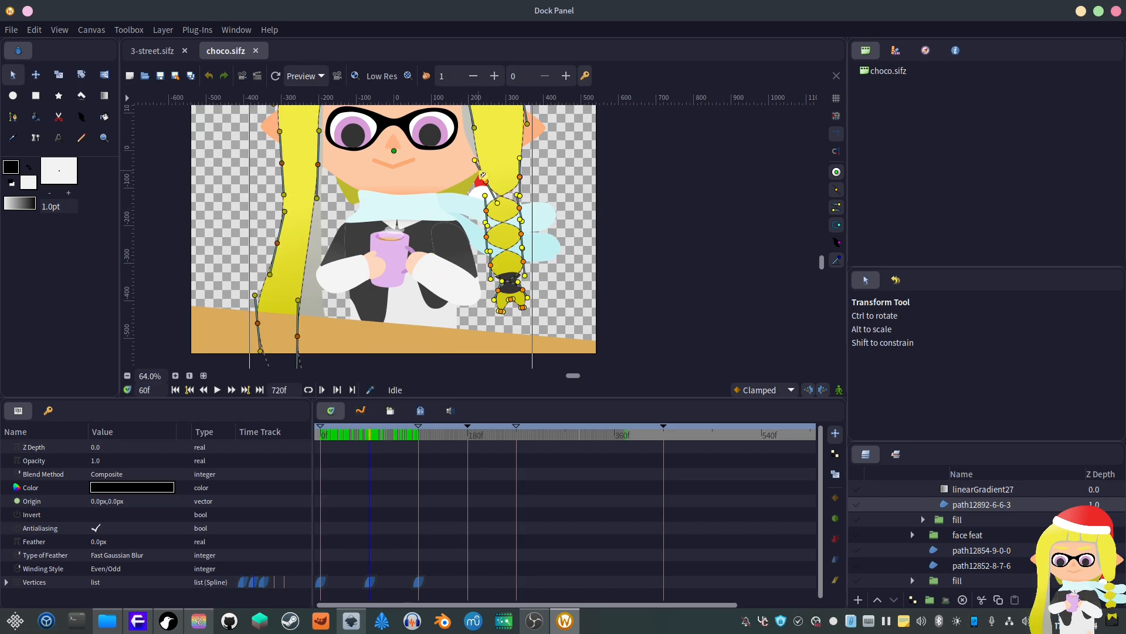
{"action": "left_click", "coordinate": [347, 437]}
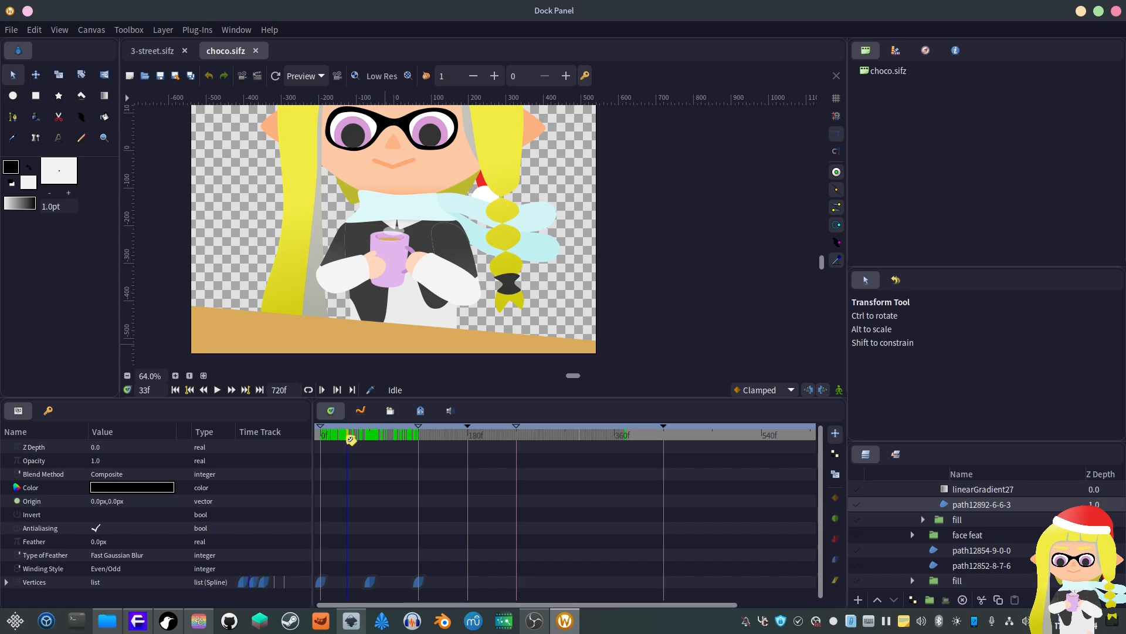
{"action": "left_click_drag", "start_coordinate": [346, 438], "coordinate": [373, 437]}
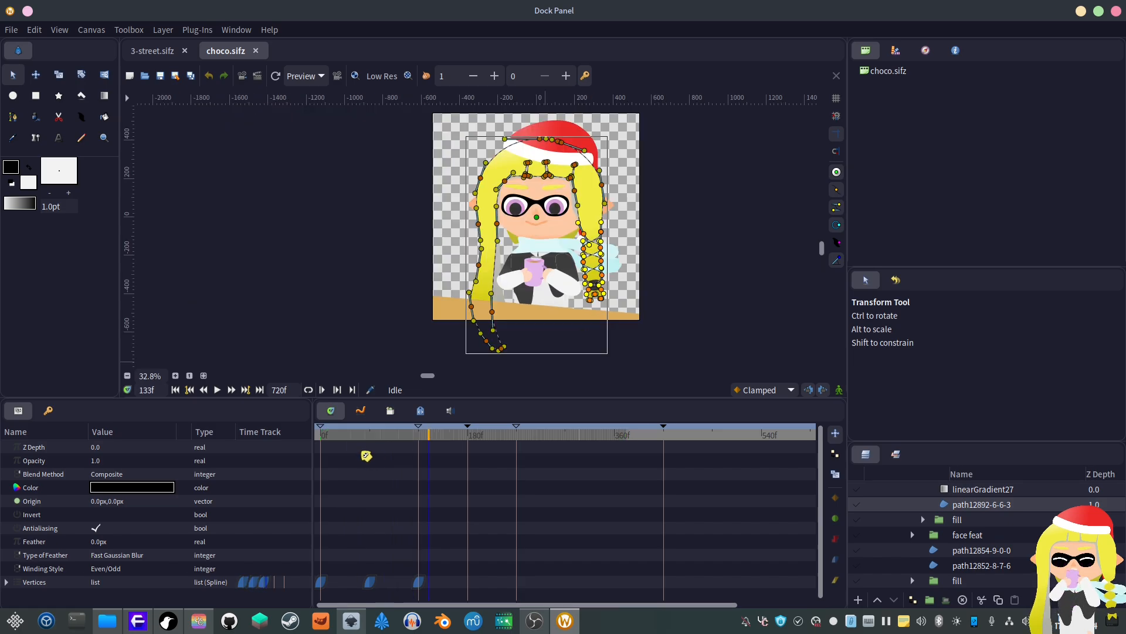
{"action": "left_click_drag", "start_coordinate": [372, 437], "coordinate": [291, 437]}
{"action": "key", "text": "space"}
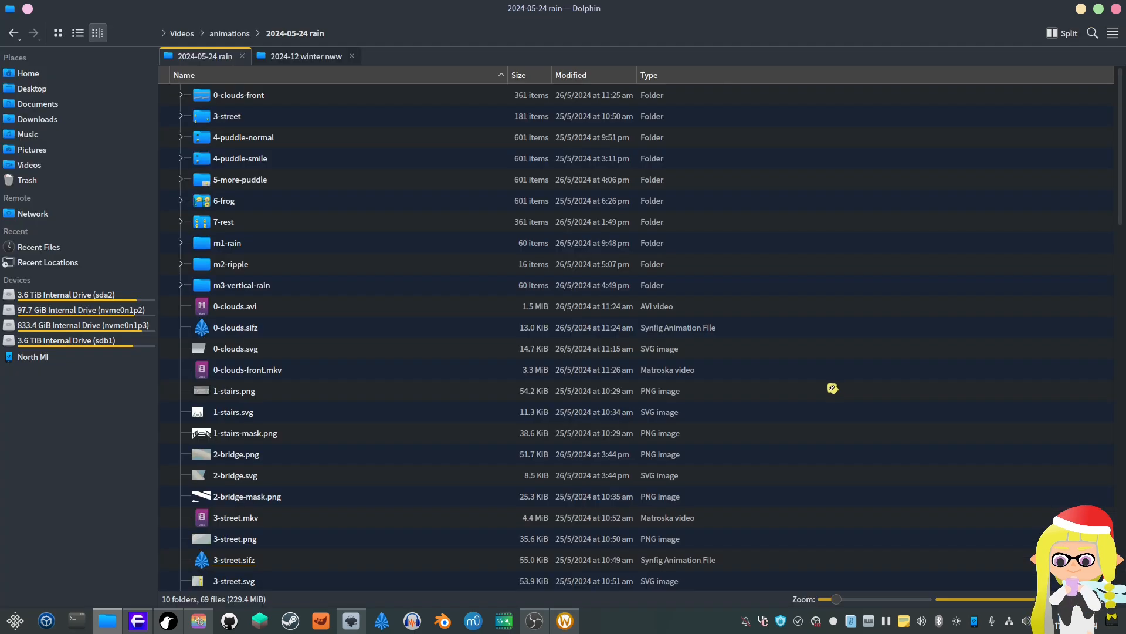
Step: Scroll through the folder listing and open the Kdenlive video project
{"action": "scroll", "coordinate": [833, 388], "scroll_direction": "down", "scroll_amount": 5}
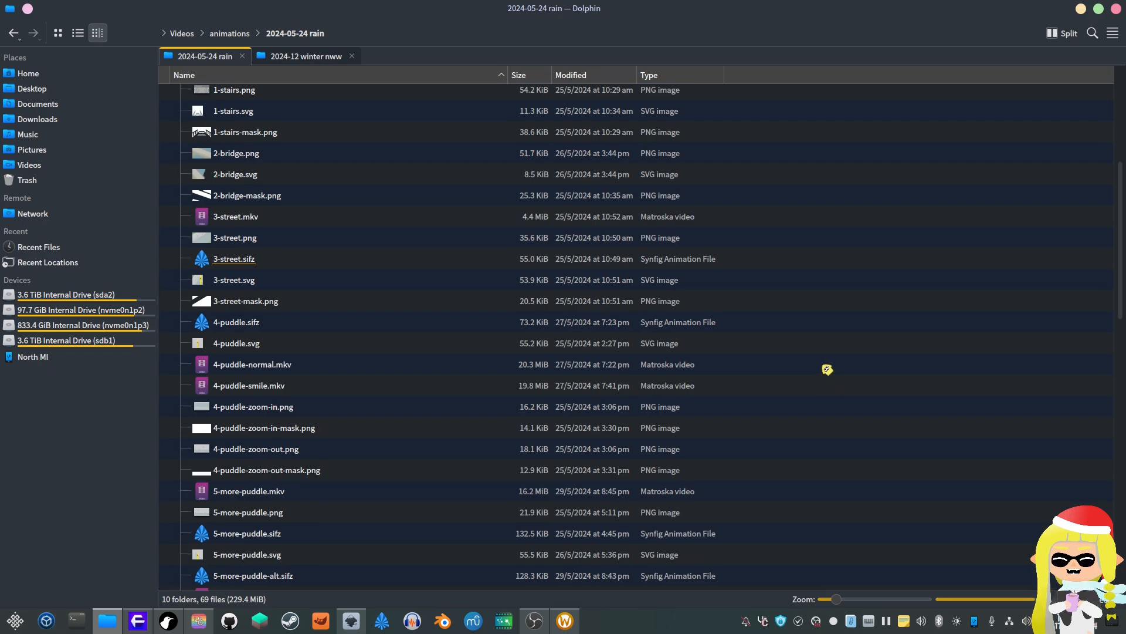
{"action": "scroll", "coordinate": [550, 371], "scroll_direction": "down", "scroll_amount": 7}
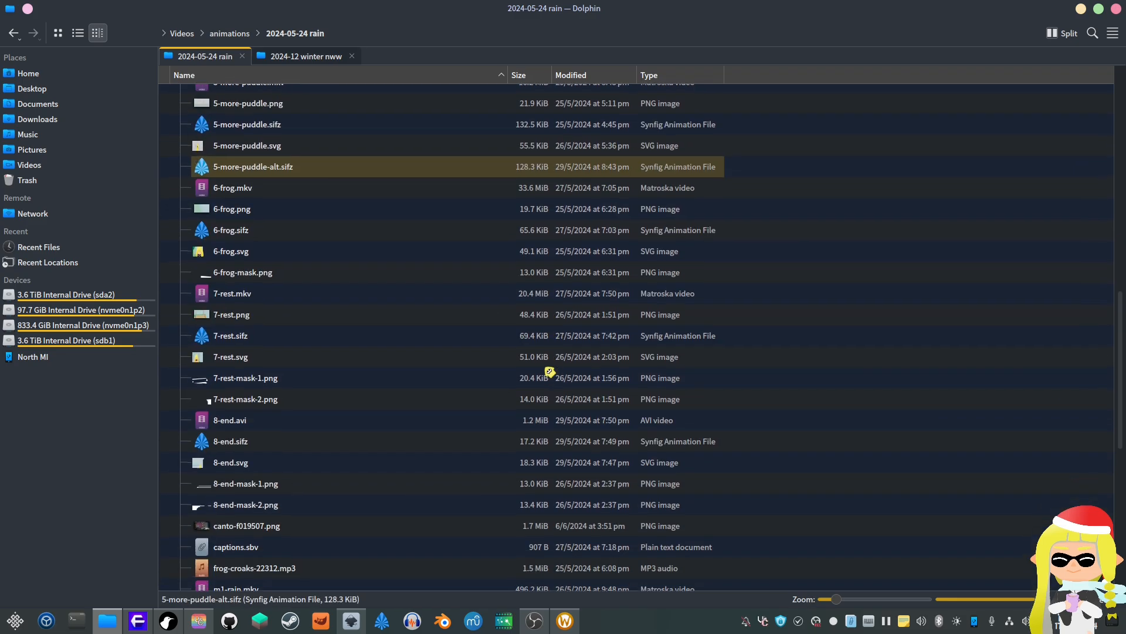
{"action": "scroll", "coordinate": [364, 390], "scroll_direction": "down", "scroll_amount": 5}
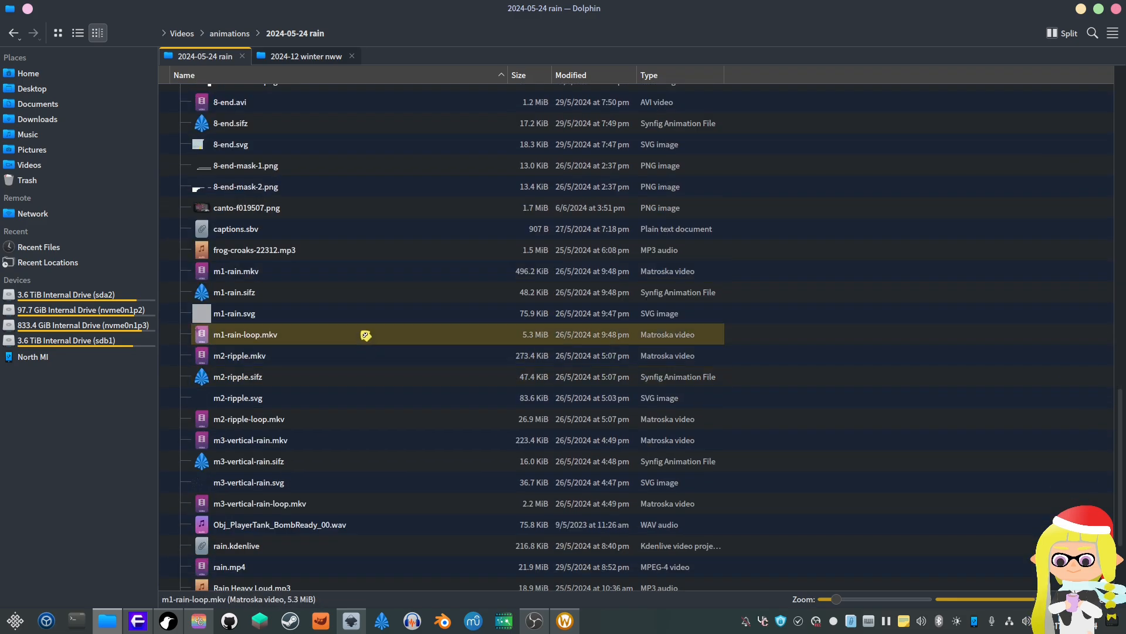
{"action": "scroll", "coordinate": [360, 372], "scroll_direction": "down", "scroll_amount": 3}
{"action": "left_click", "coordinate": [280, 410]}
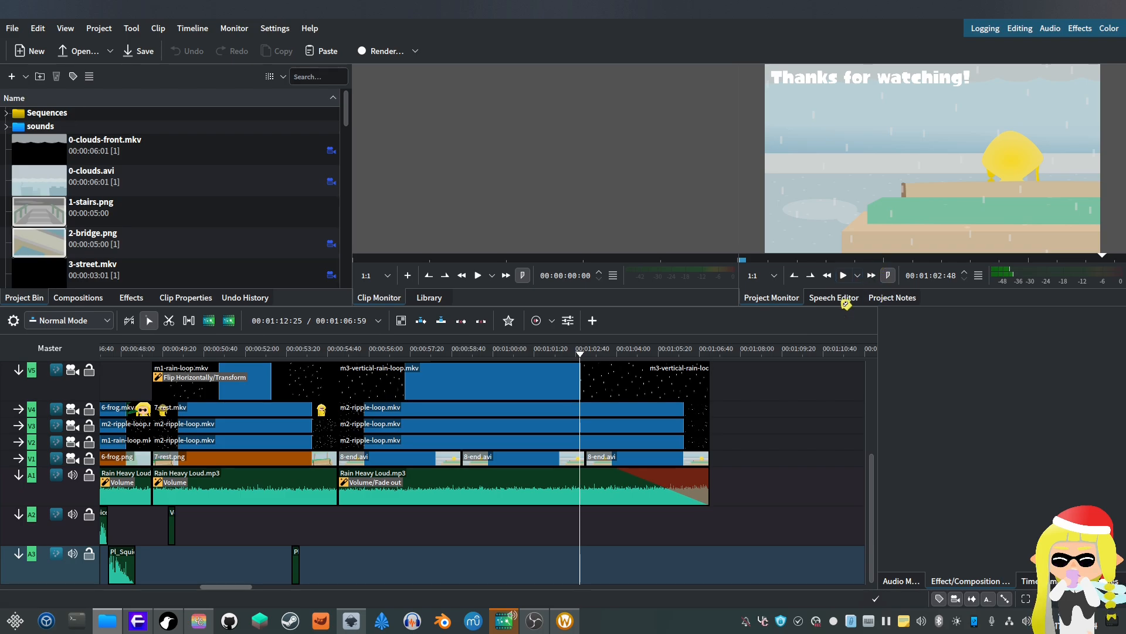
Step: Scroll the timeline back to the start and scrub the playhead through the opening clouds clip
{"action": "scroll", "coordinate": [697, 509], "scroll_direction": "up", "scroll_amount": 20}
{"action": "left_click_drag", "start_coordinate": [157, 351], "coordinate": [193, 352]}
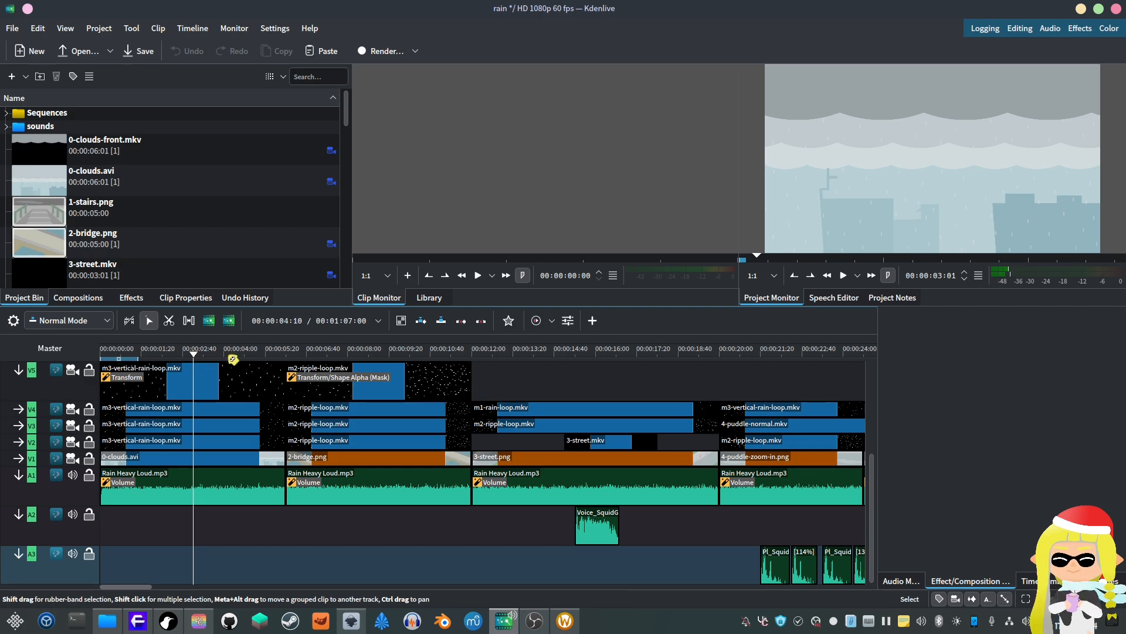
{"action": "left_click_drag", "start_coordinate": [197, 357], "coordinate": [174, 355]}
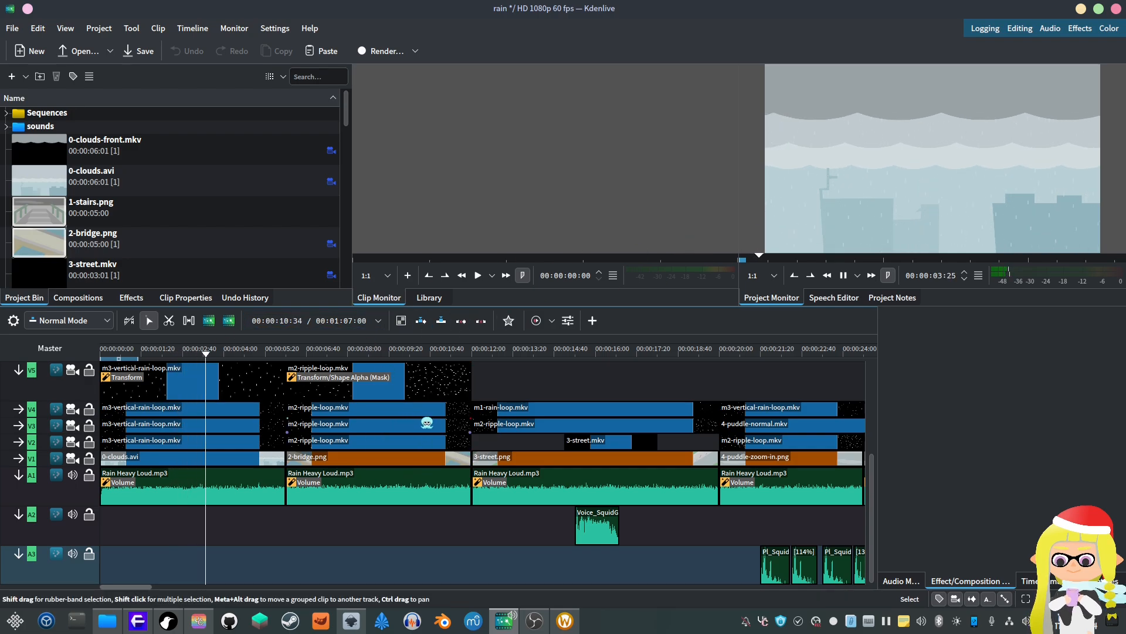
Step: Play the edit from the 3-street section onward, scrolling the timeline through to the ending
{"action": "scroll", "coordinate": [478, 439], "scroll_direction": "down", "scroll_amount": 1}
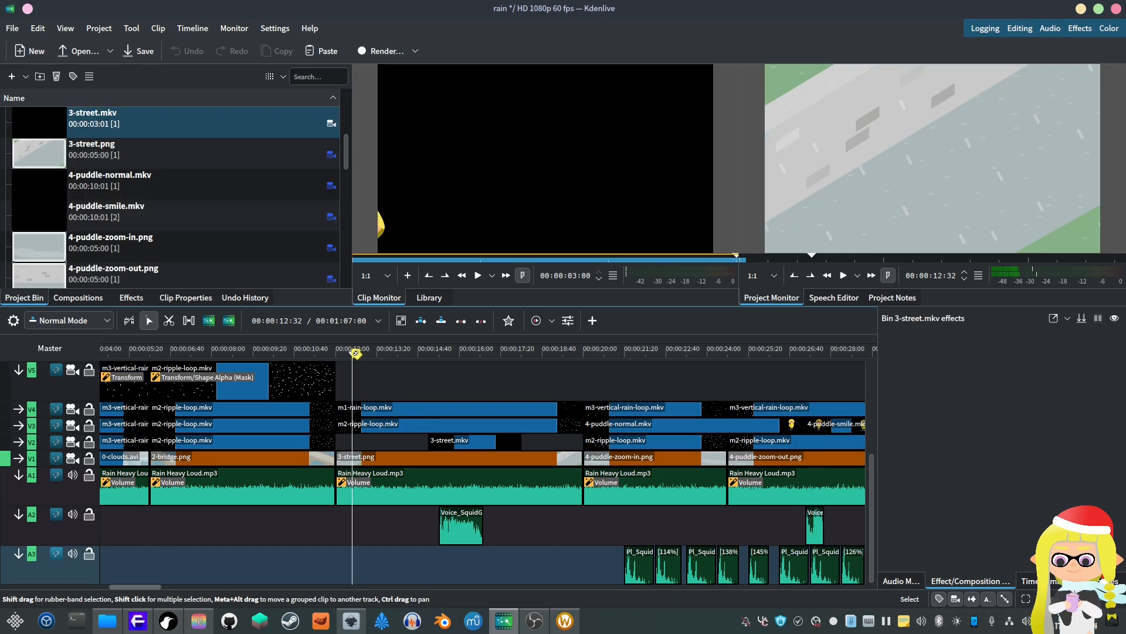
{"action": "left_click_drag", "start_coordinate": [356, 352], "coordinate": [347, 354]}
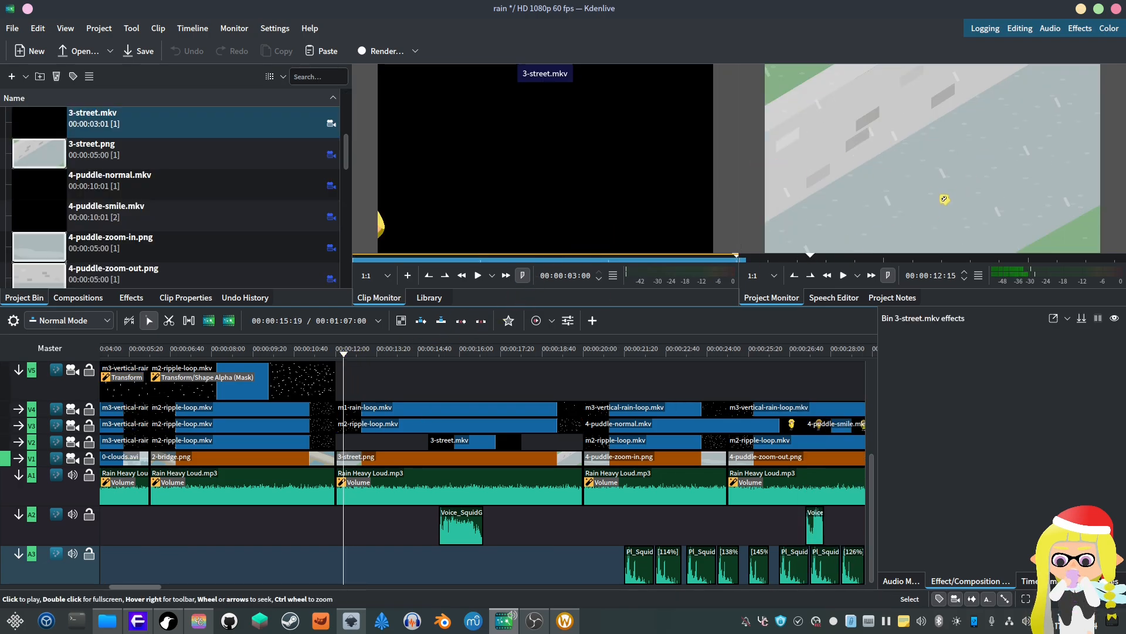
{"action": "left_click", "coordinate": [947, 192]}
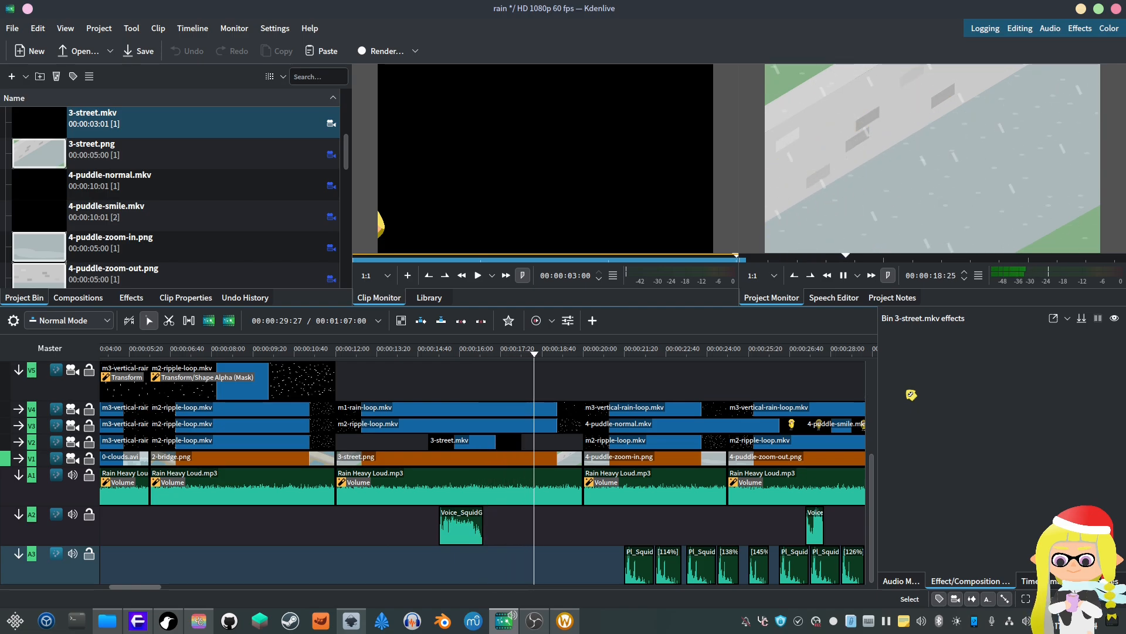
{"action": "key", "text": "space"}
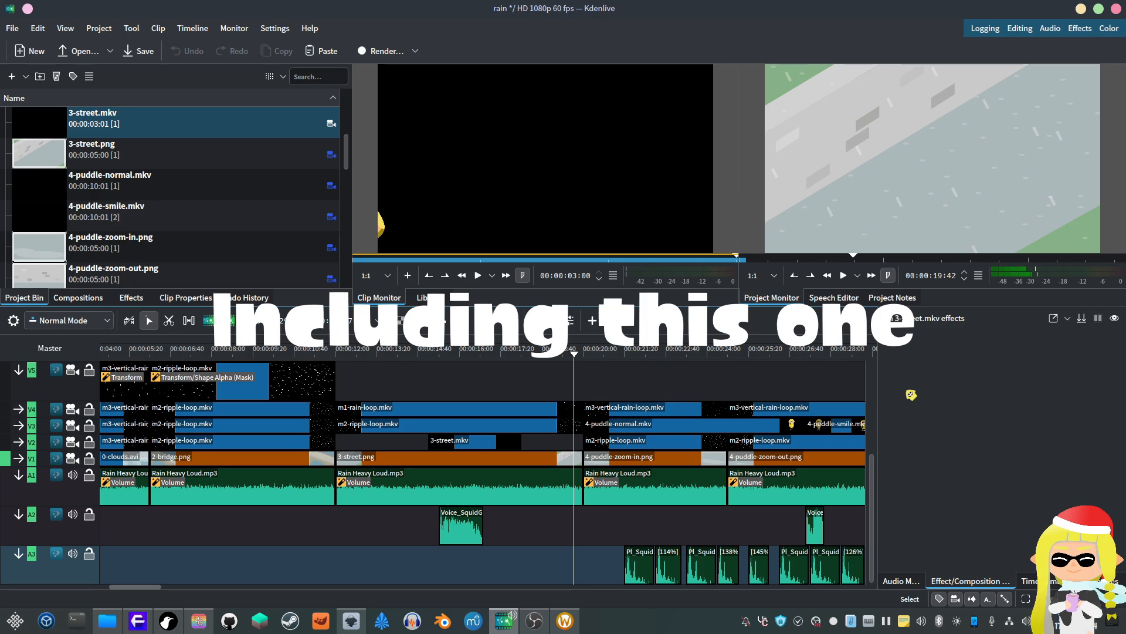
{"action": "key", "text": "space"}
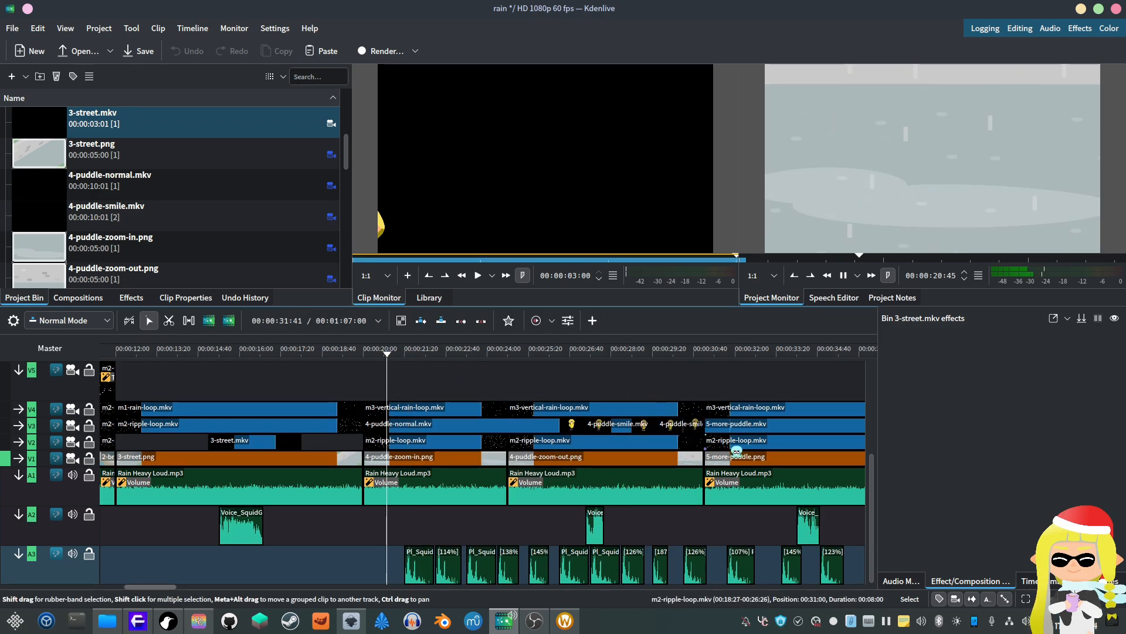
{"action": "scroll", "coordinate": [772, 496], "scroll_direction": "down", "scroll_amount": 1}
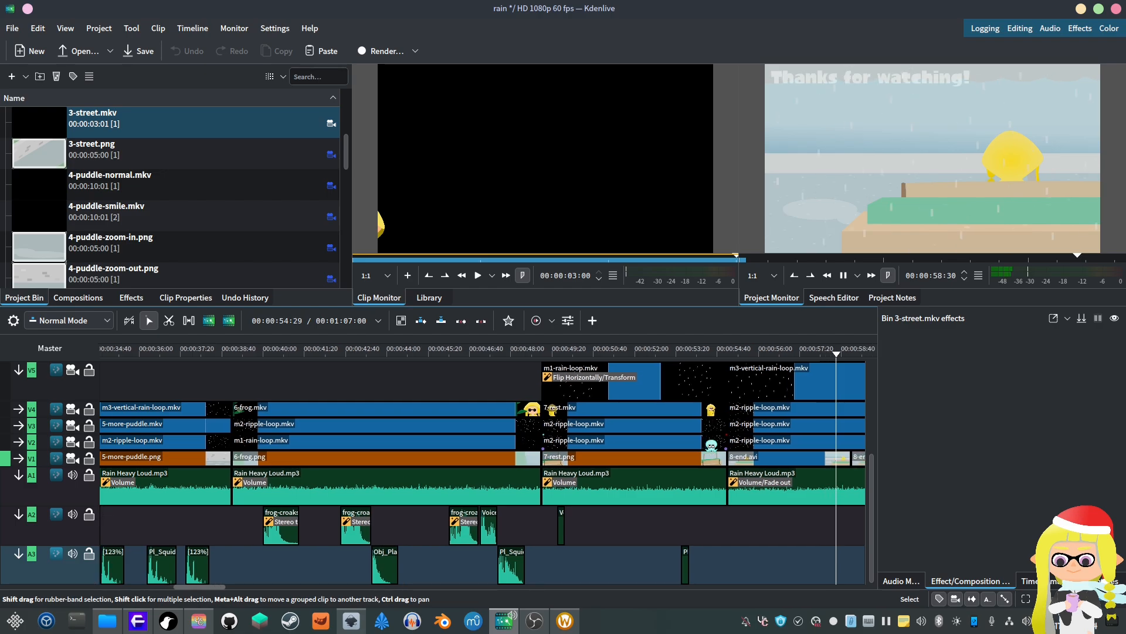
{"action": "key", "text": "space"}
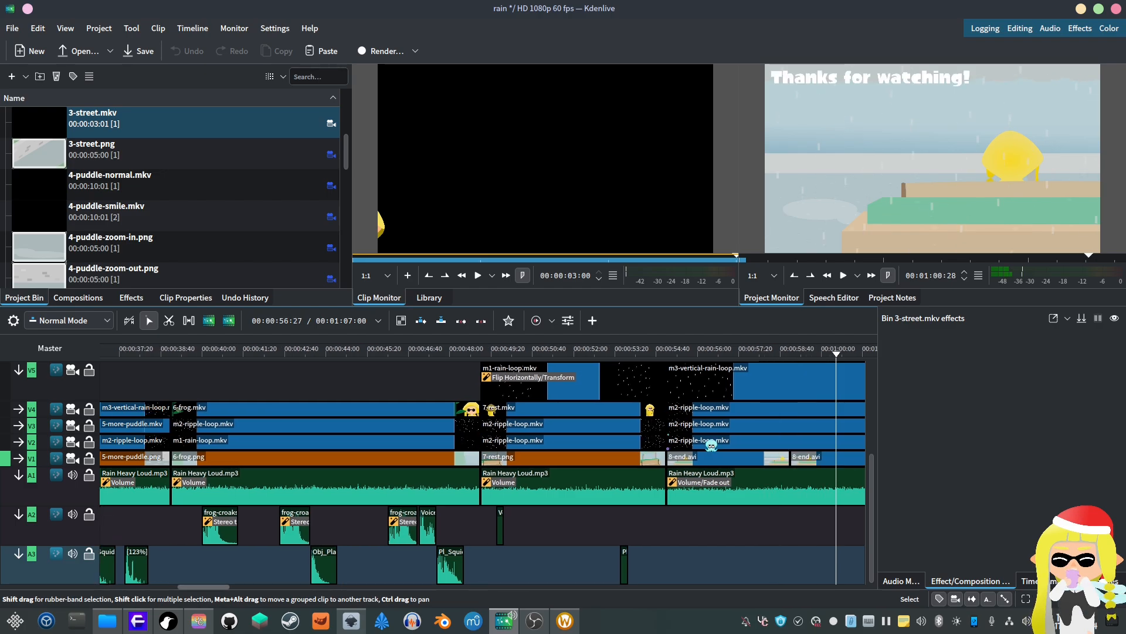